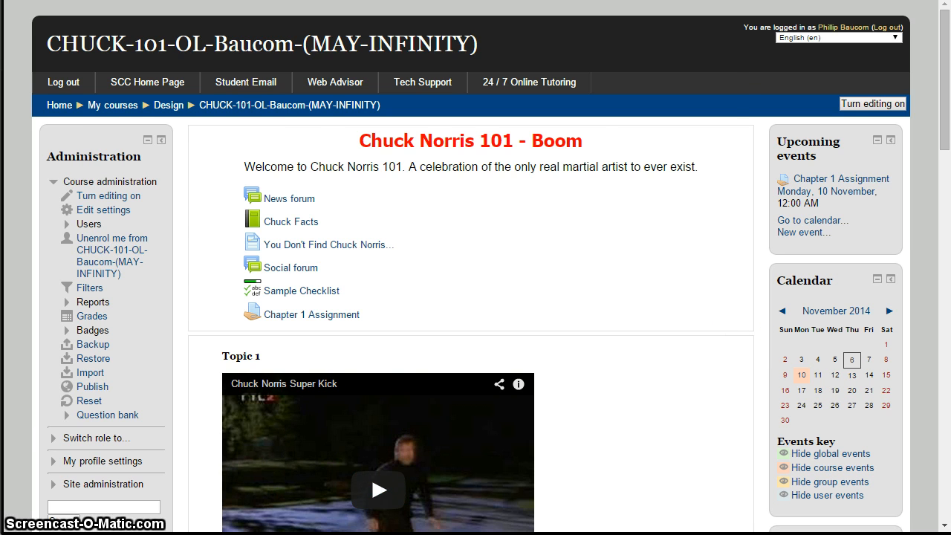
# Switch to File Explorer and open the 11-3-14 PDF Markup in Moodle folder inside The FIS on the S: share.
pyautogui.click(131, 533)
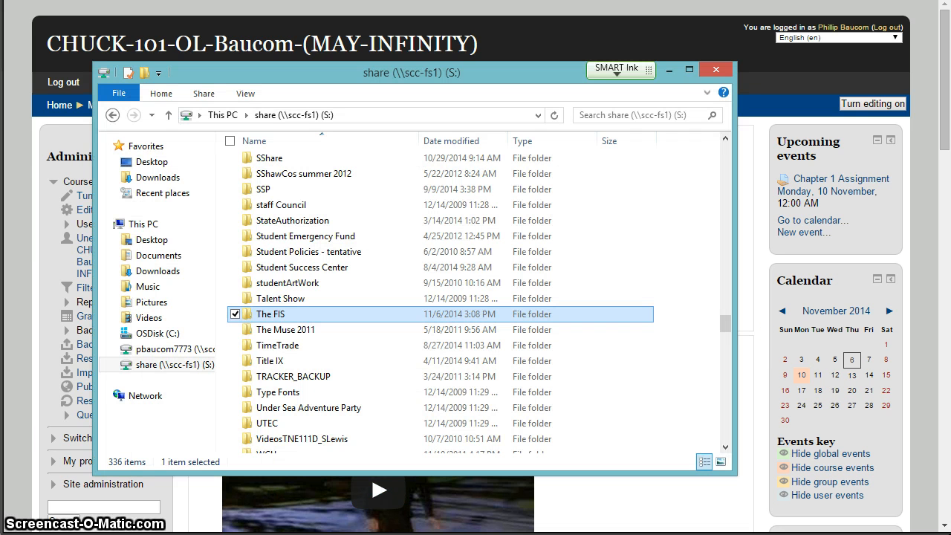
pyautogui.doubleClick(331, 316)
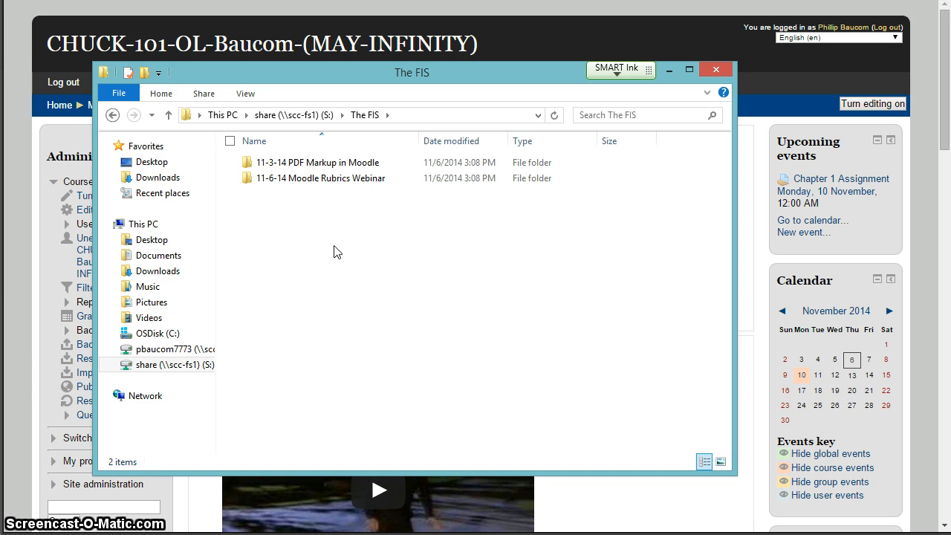
pyautogui.click(348, 165)
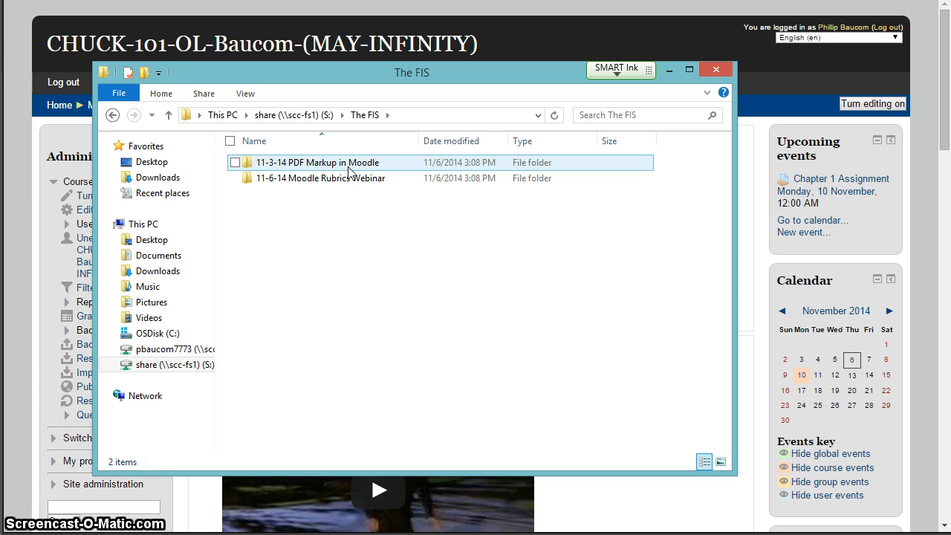
pyautogui.doubleClick(349, 169)
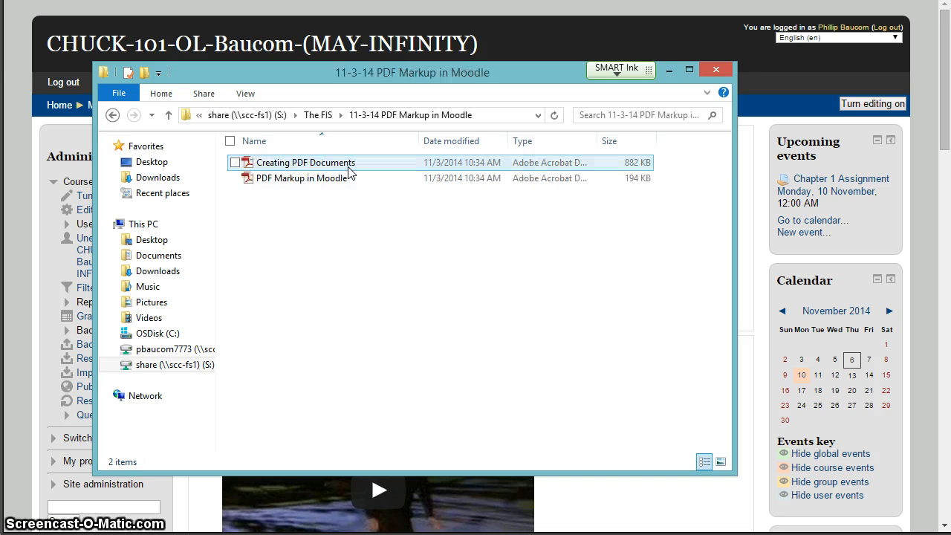
# Look over the two PDF handouts in the folder and select the PDF Markup in Moodle file.
pyautogui.click(374, 173)
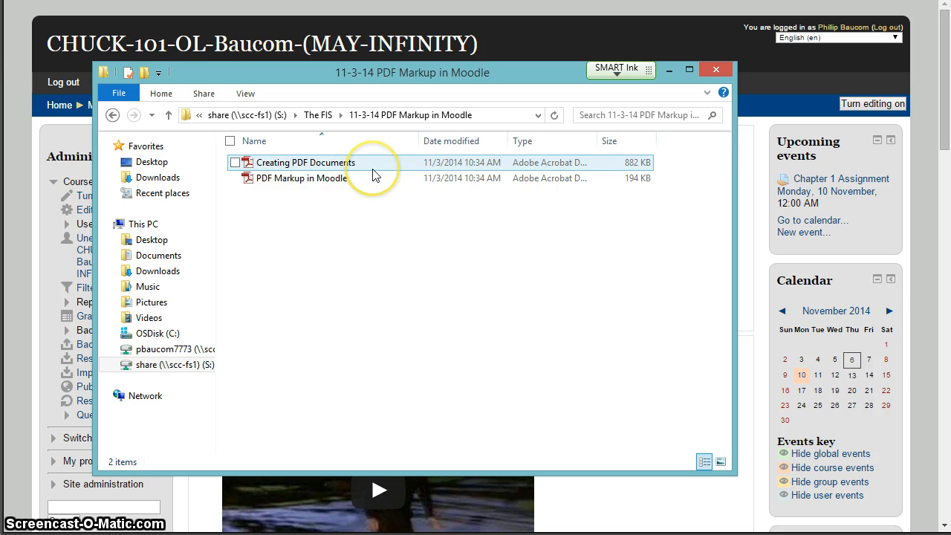
pyautogui.click(358, 166)
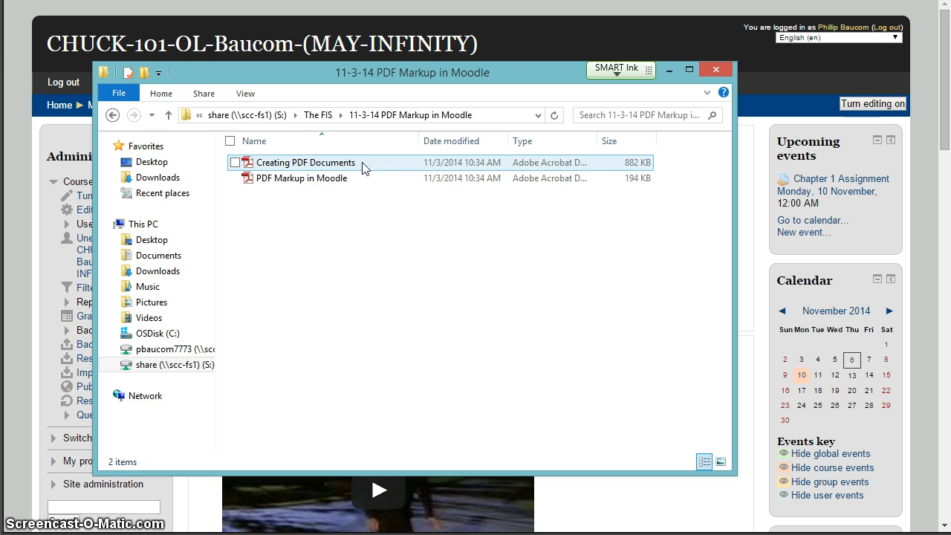
pyautogui.moveTo(364, 168); pyautogui.dragTo(377, 187)
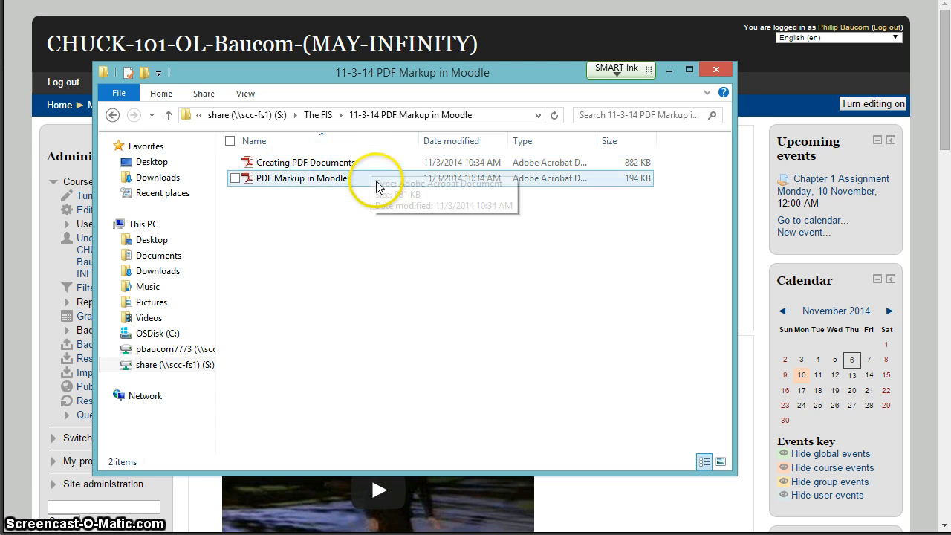
pyautogui.click(305, 180)
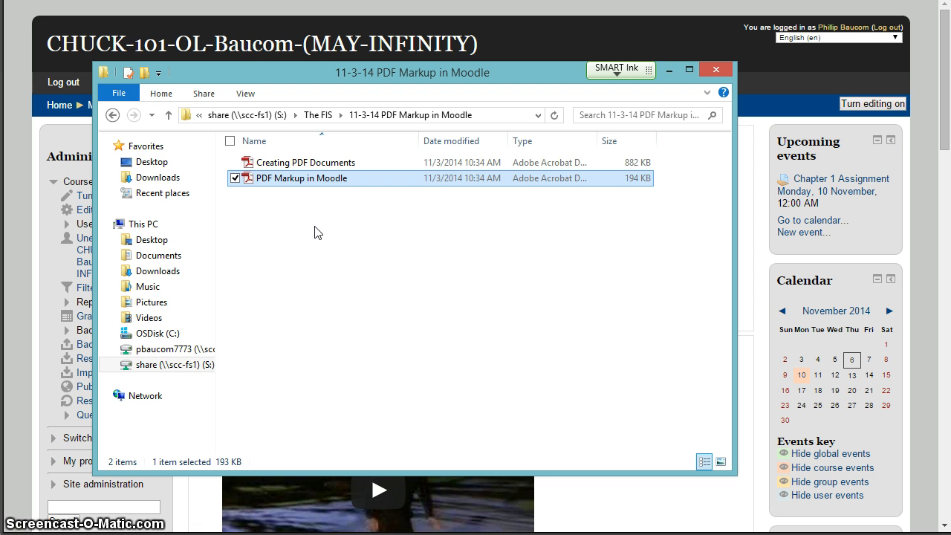
# Return to the Moodle course page, turn editing on and start adding a new Assignment activity to the general section above Topic 1.
pyautogui.click(550, 496)
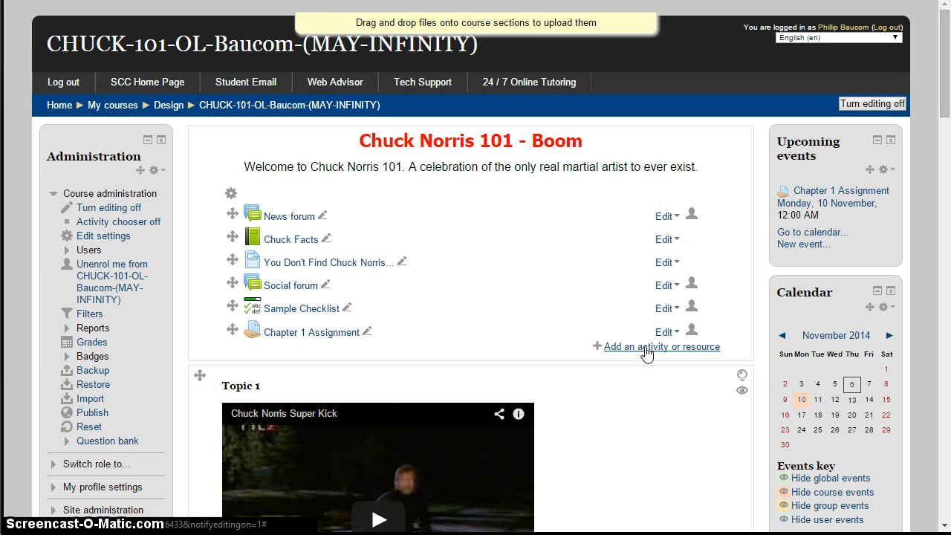
pyautogui.click(645, 351)
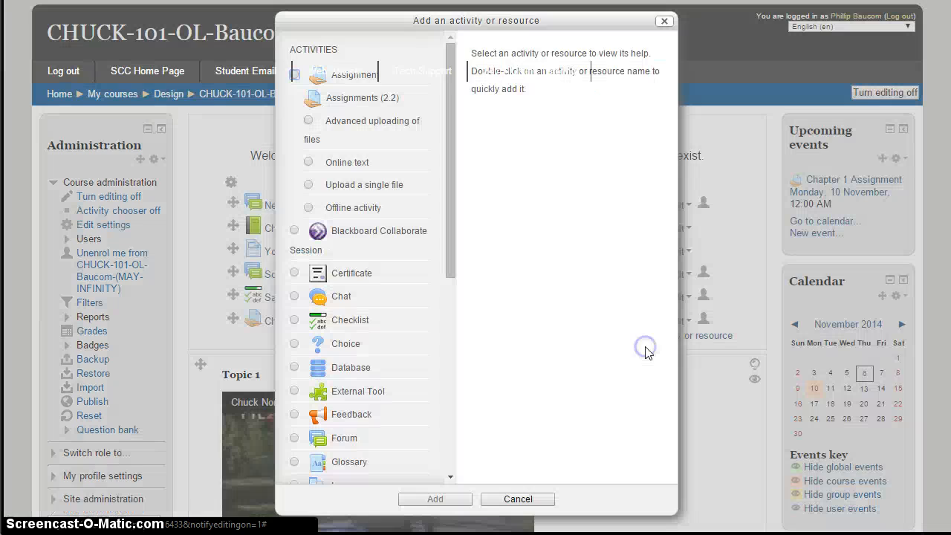
pyautogui.moveTo(411, 20); pyautogui.dragTo(472, 101)
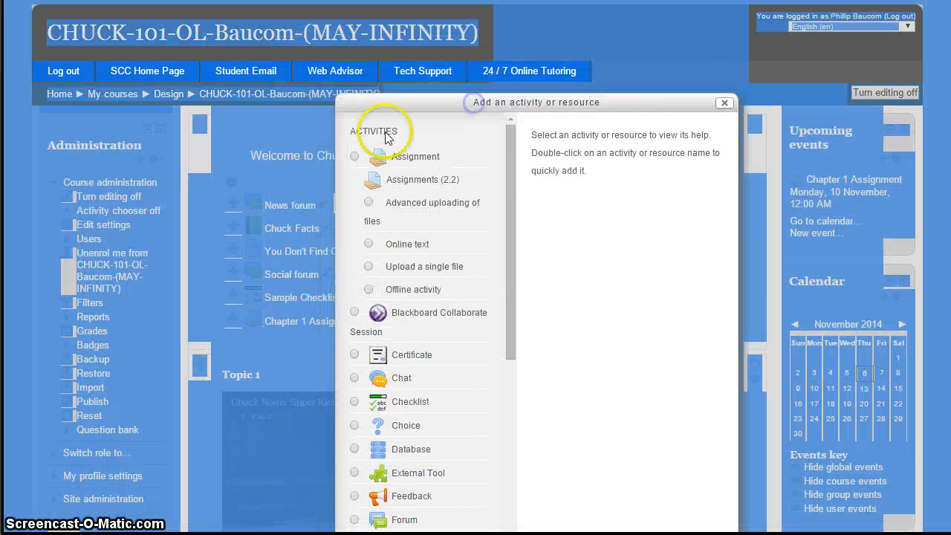
pyautogui.click(355, 157)
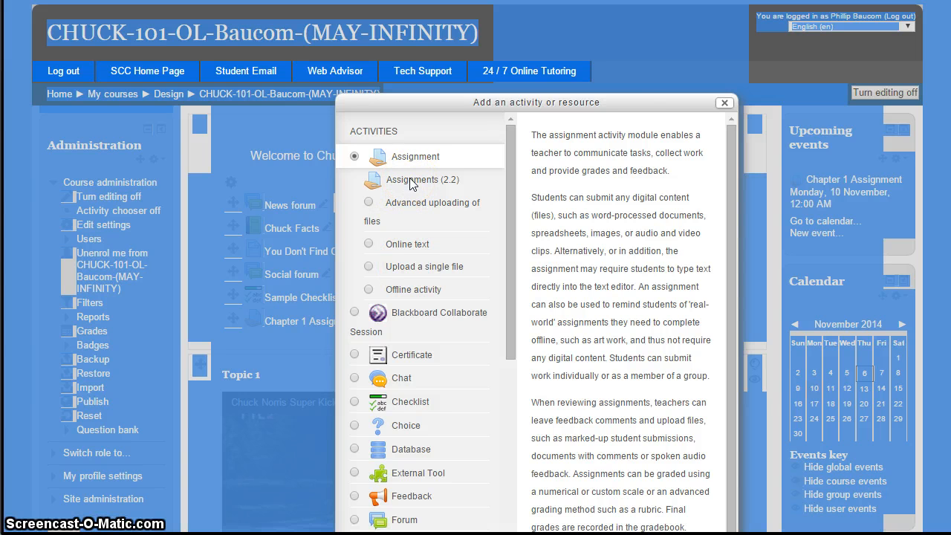
pyautogui.moveTo(630, 96); pyautogui.dragTo(581, 2)
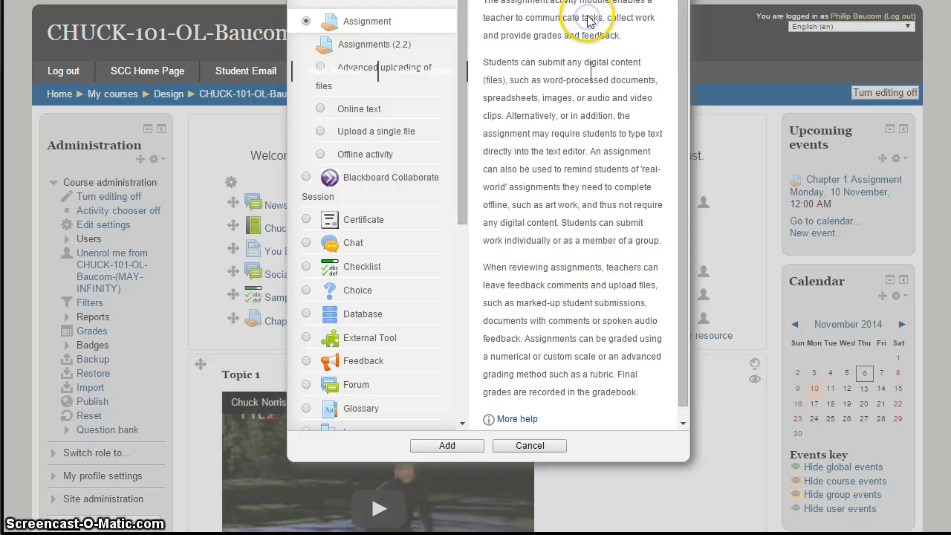
pyautogui.click(460, 448)
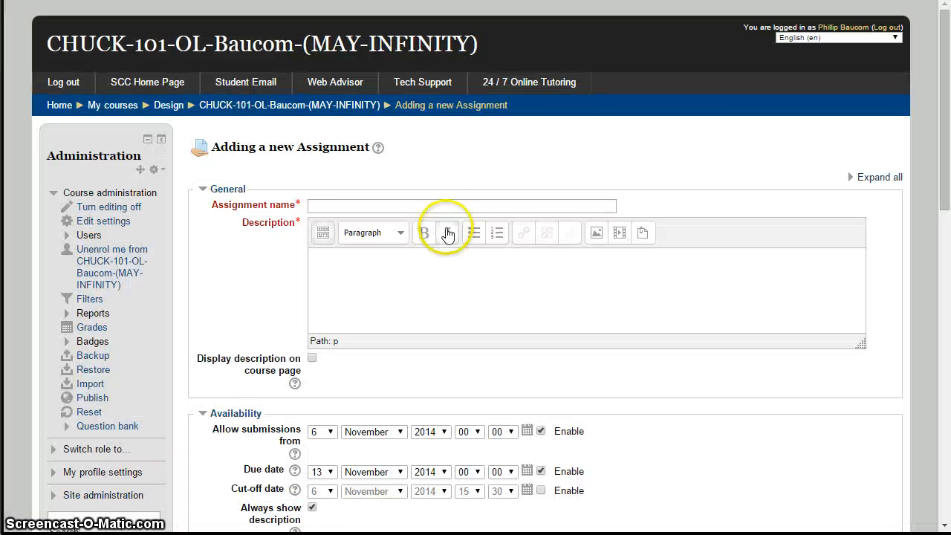
# Look through the new assignment form down to the Restrict access section, and go back to the course page without saving.
pyautogui.click(466, 207)
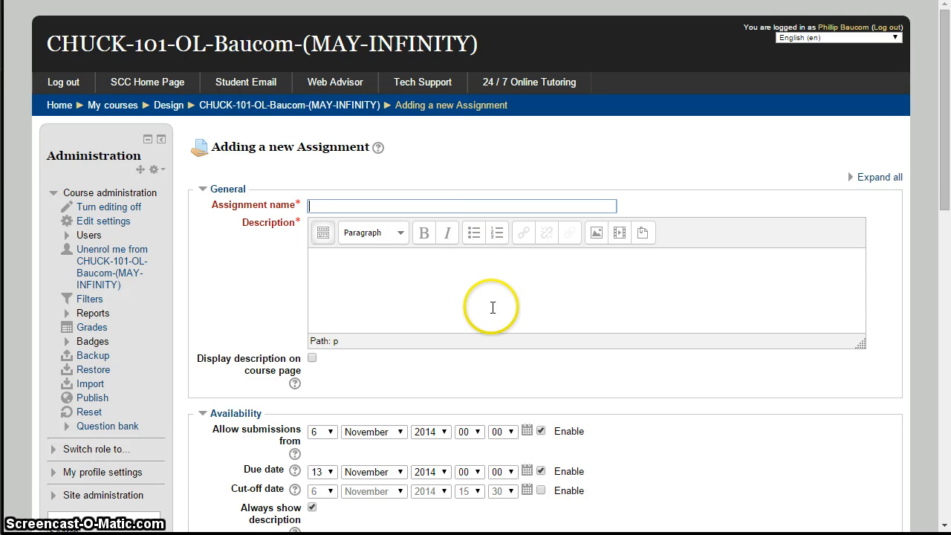
pyautogui.scroll(-1, 478, 338)
pyautogui.scroll(-3, 357, 334)
pyautogui.scroll(-3, 312, 297)
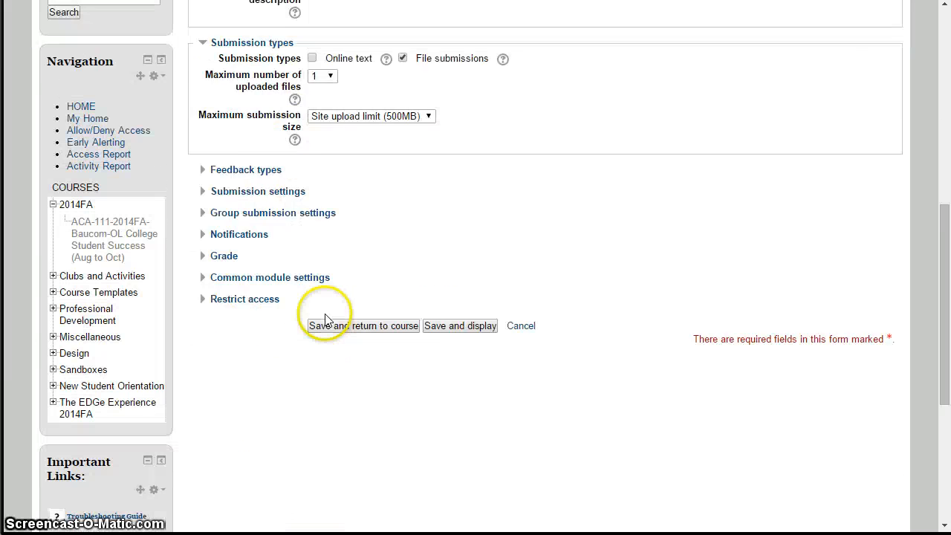
pyautogui.click(385, 247)
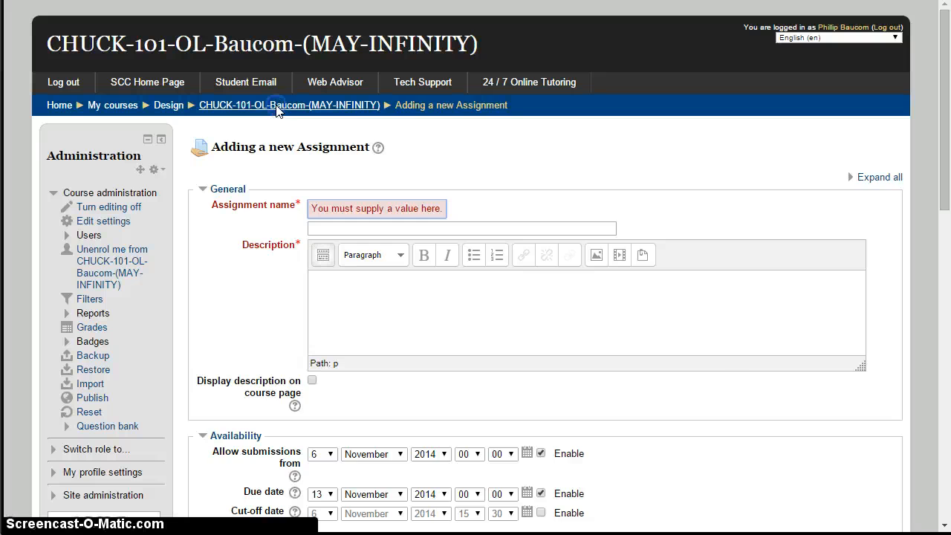
pyautogui.click(277, 106)
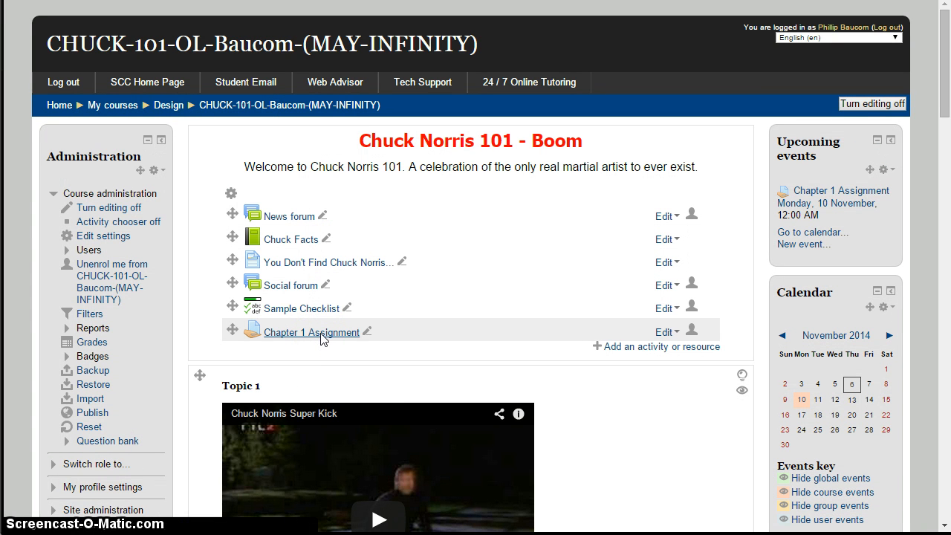
# Open the Chapter 1 Assignment and show all of its submissions for grading.
pyautogui.click(322, 335)
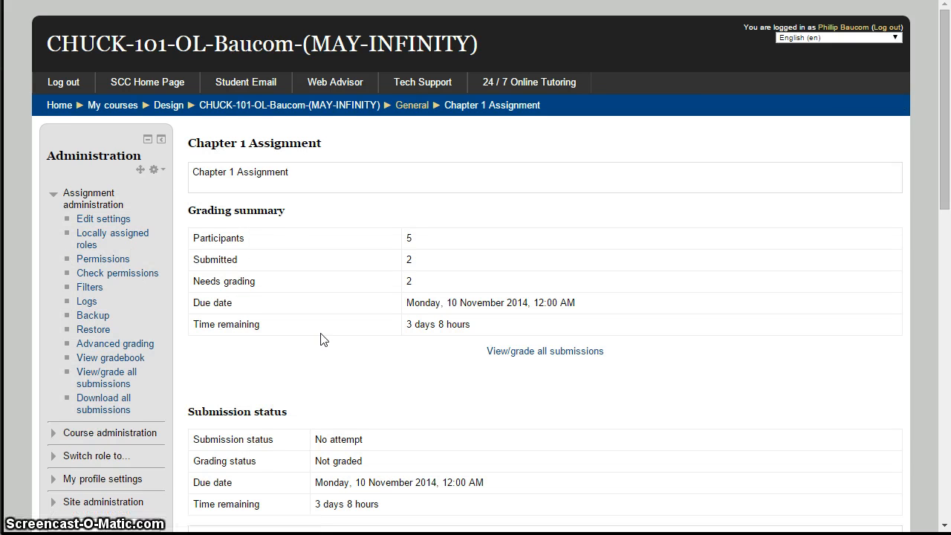
pyautogui.click(467, 378)
pyautogui.scroll(-1, 468, 382)
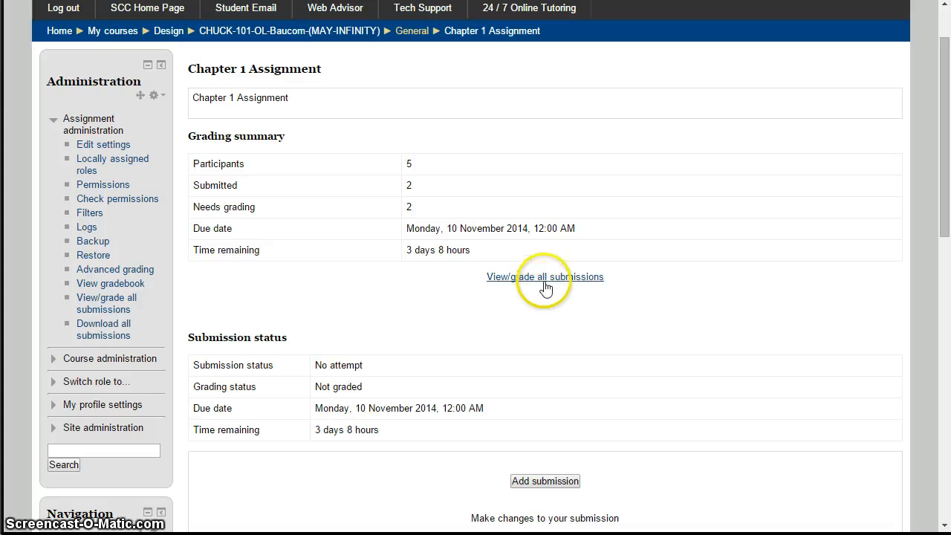
pyautogui.click(545, 283)
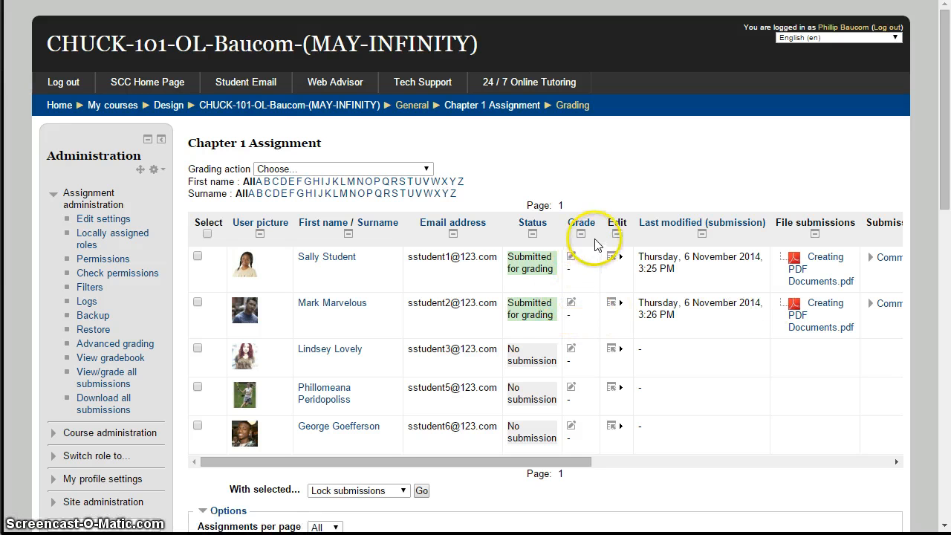
# Open the grading page for the second student in the submissions table.
pyautogui.moveTo(601, 280); pyautogui.dragTo(588, 290)
pyautogui.click(588, 291)
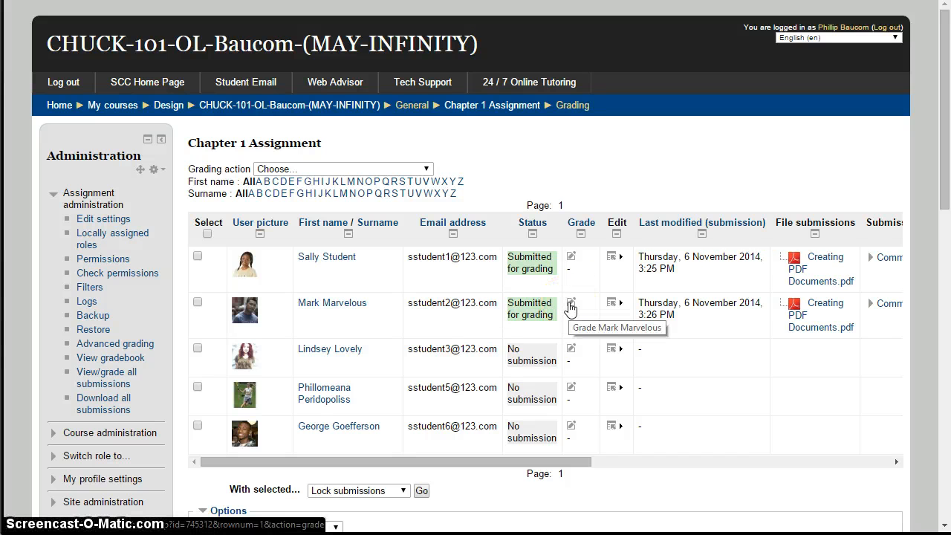
pyautogui.click(571, 307)
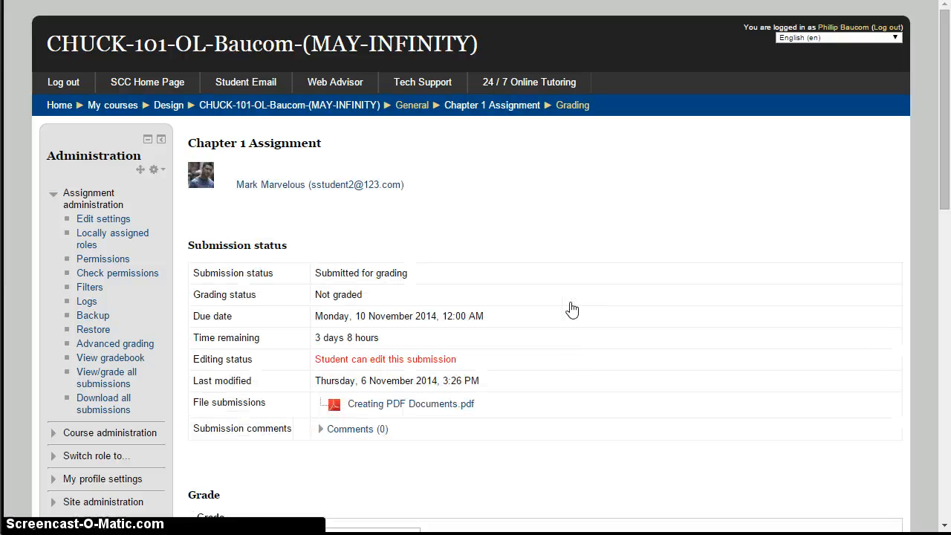
# Download the student's submitted Creating PDF Documents.pdf and dismiss the browser's download bar.
pyautogui.scroll(-2, 521, 402)
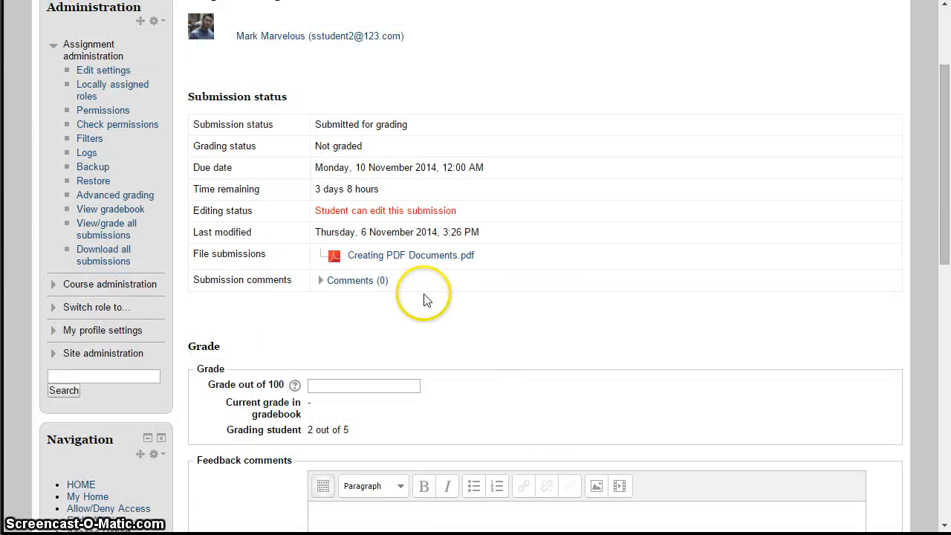
pyautogui.scroll(-2, 411, 303)
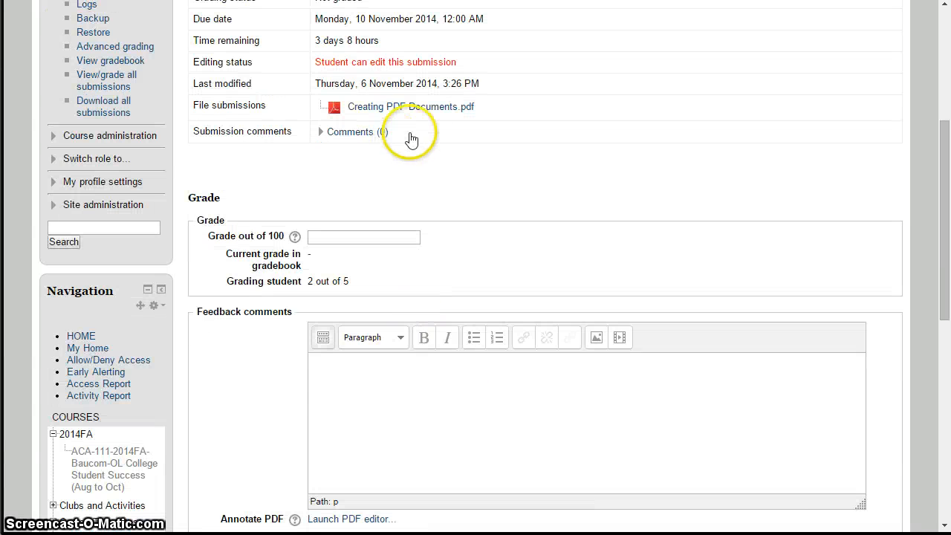
pyautogui.click(430, 108)
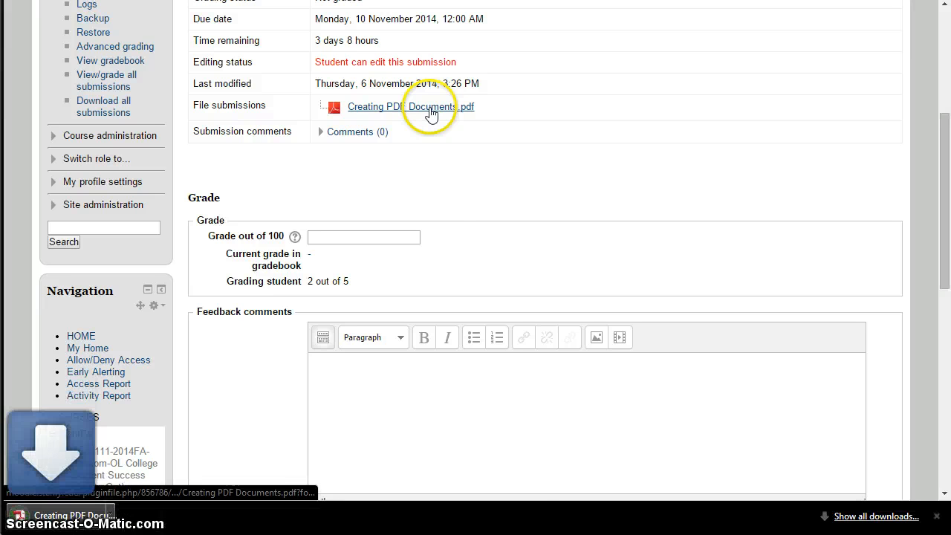
pyautogui.click(936, 516)
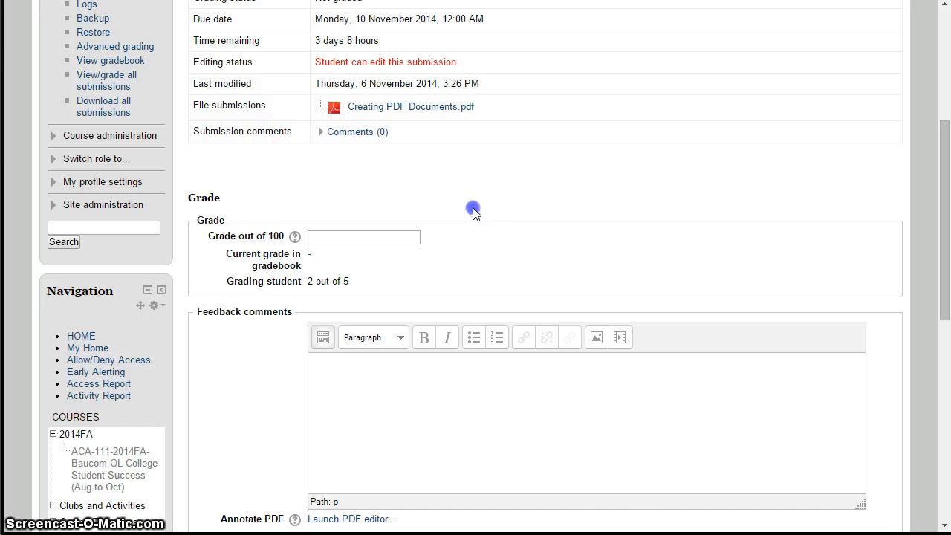
# Examine the student's submission status, file submission, feedback comments box and the Annotate PDF option on the grading page.
pyautogui.scroll(2, 474, 216)
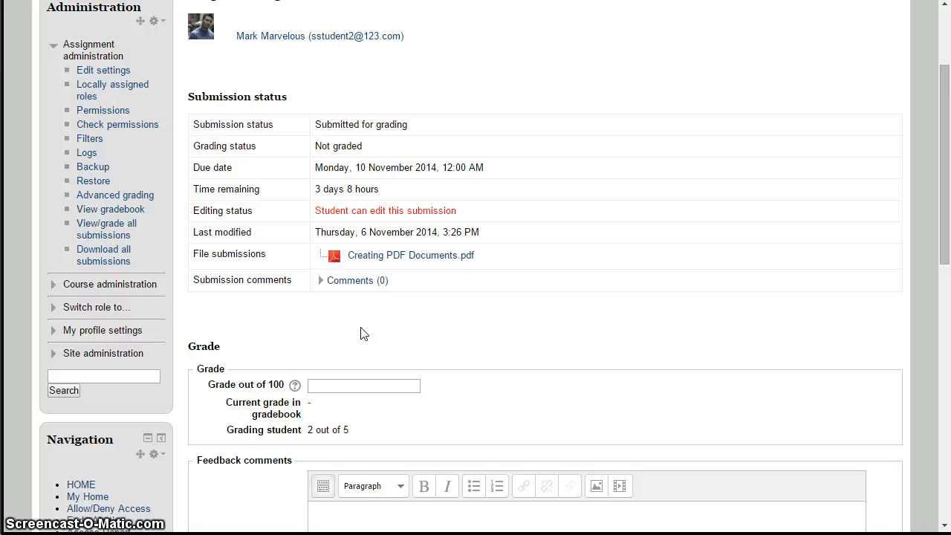
pyautogui.scroll(-2, 360, 333)
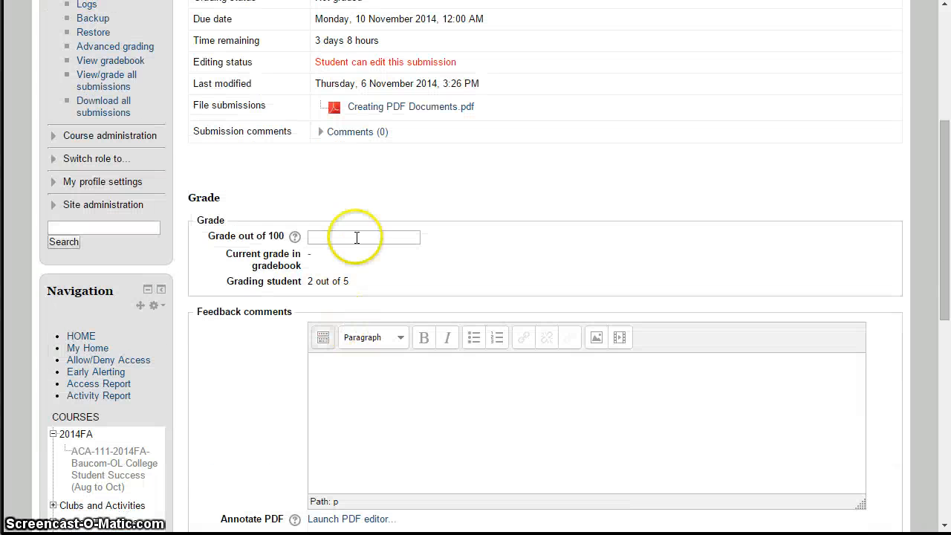
pyautogui.click(391, 370)
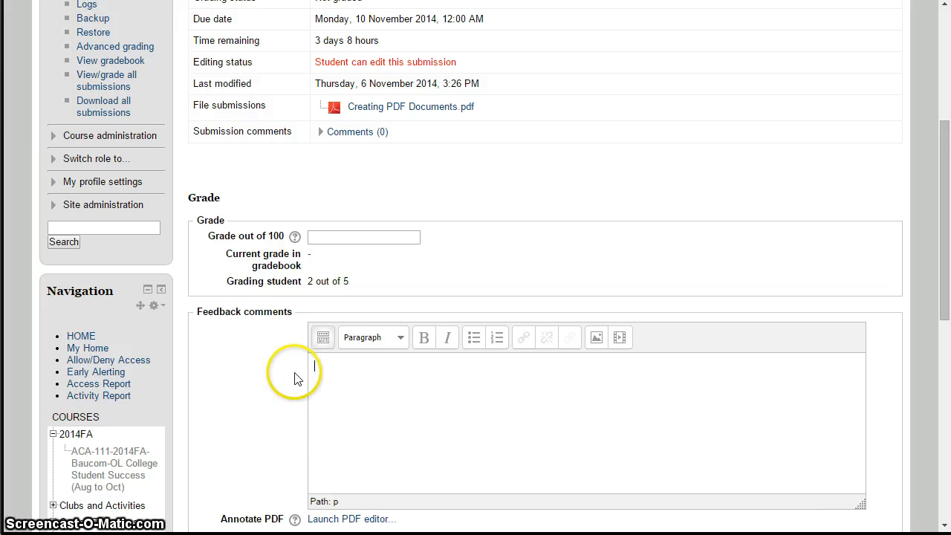
pyautogui.scroll(-1, 327, 349)
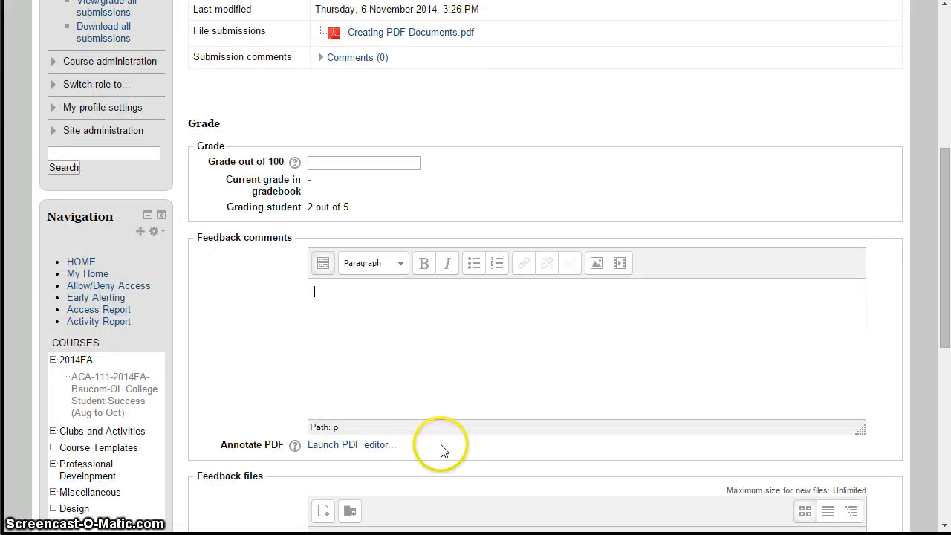
pyautogui.moveTo(441, 451); pyautogui.dragTo(309, 445)
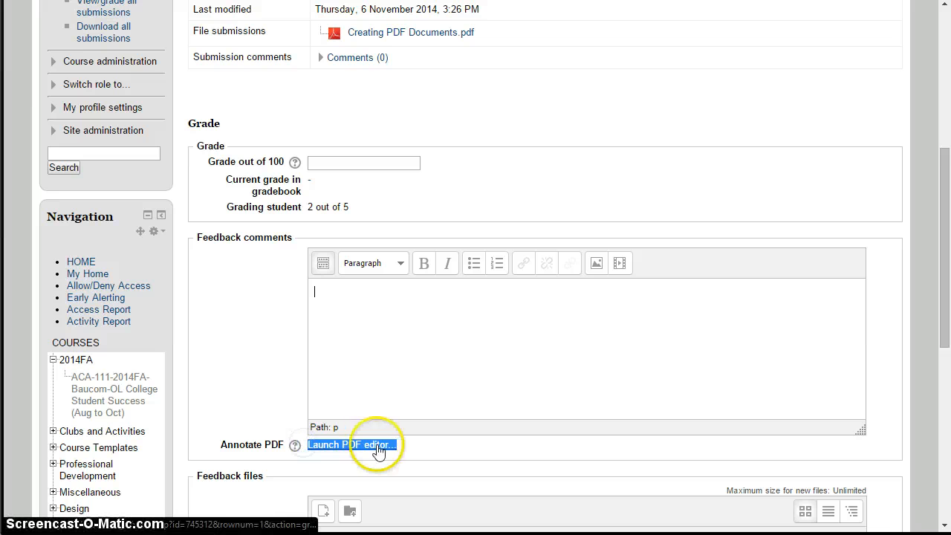
pyautogui.click(259, 380)
pyautogui.scroll(2, 260, 379)
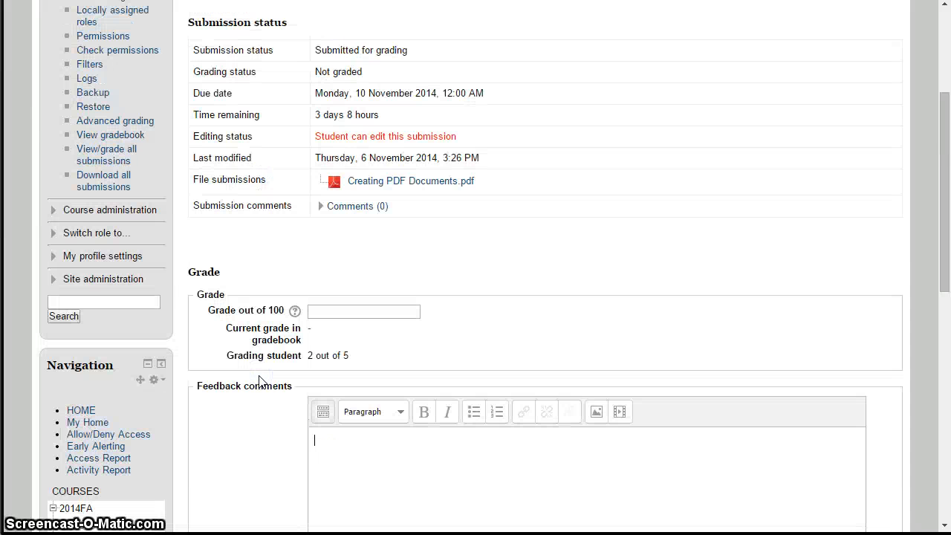
pyautogui.scroll(-3, 336, 355)
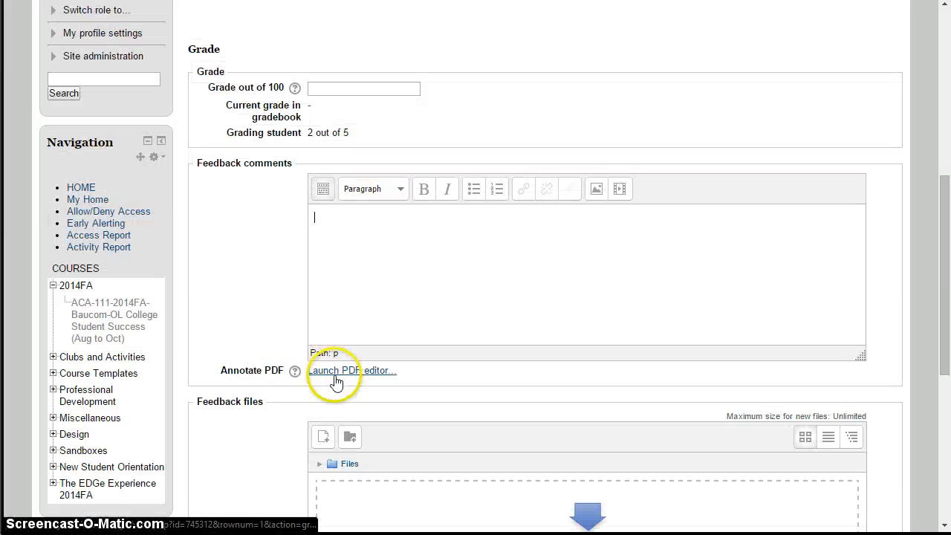
pyautogui.scroll(5, 342, 381)
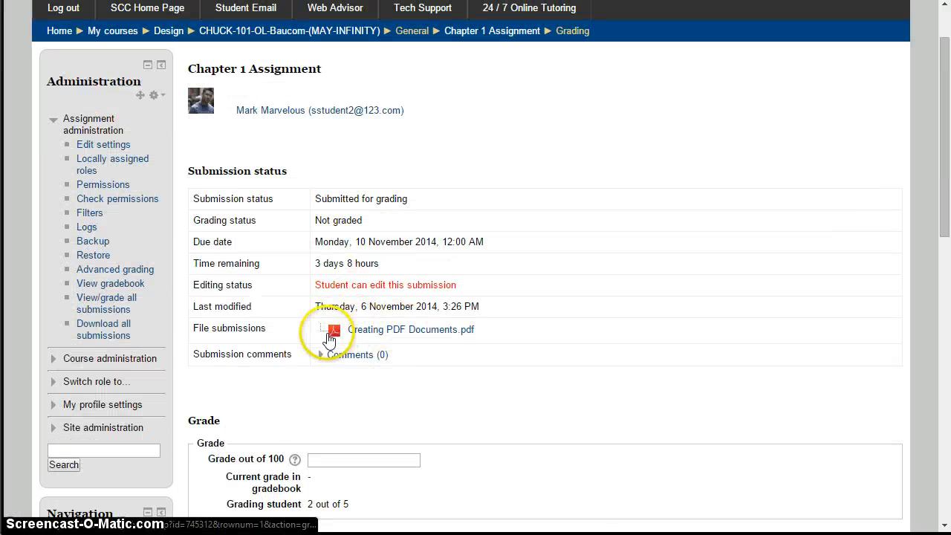
# Launch the PDF editor for annotating the student's submission.
pyautogui.scroll(-3, 416, 410)
pyautogui.scroll(-2, 416, 416)
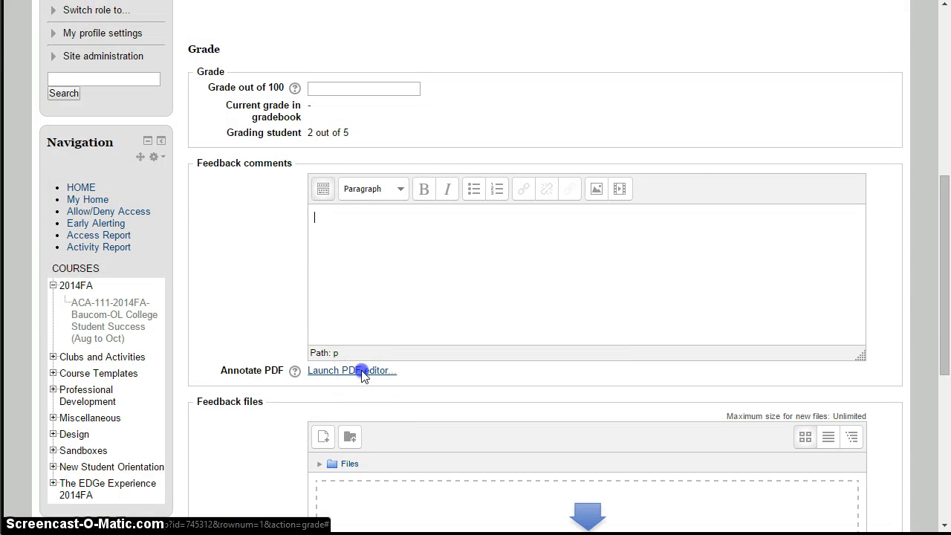
pyautogui.click(362, 372)
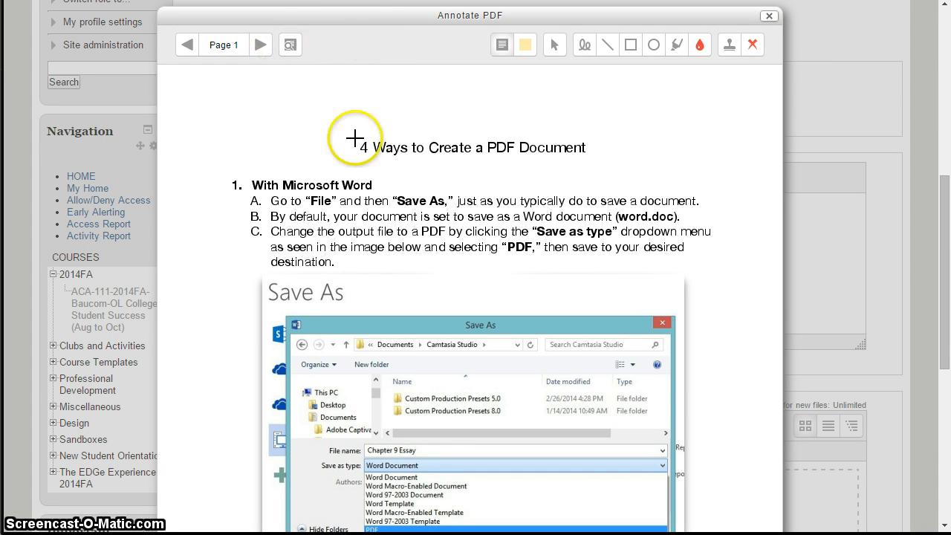
# Look through the submitted document in the PDF editor, paging ahead to page 3 and back to page 1.
pyautogui.scroll(-5, 443, 139)
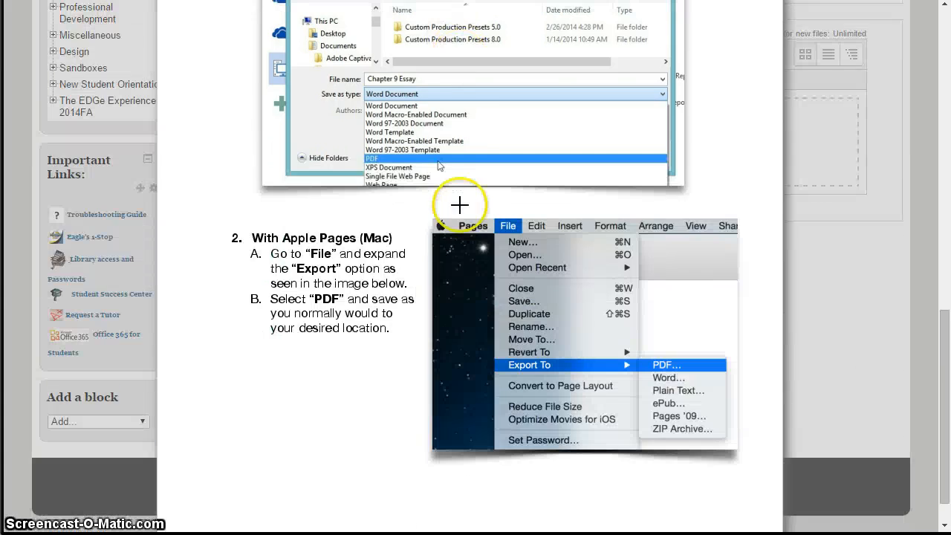
pyautogui.scroll(7, 461, 222)
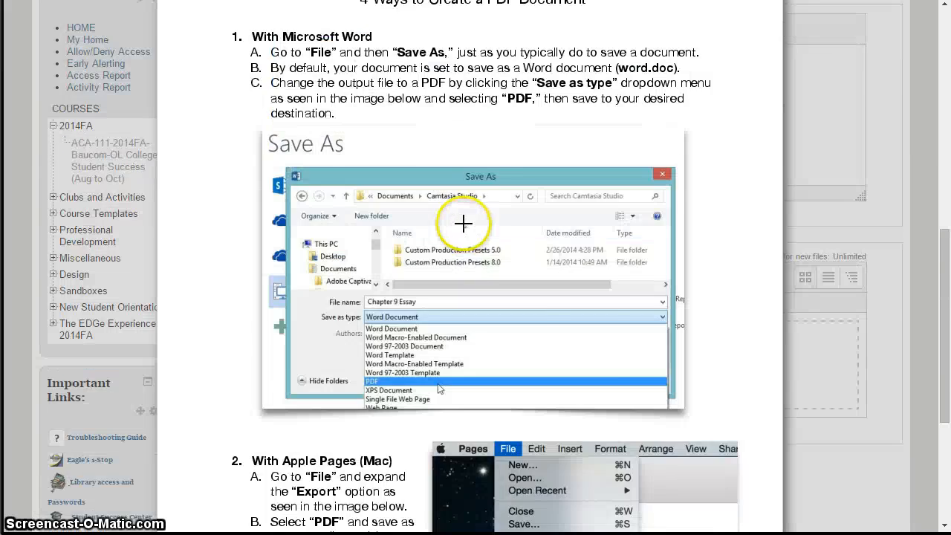
pyautogui.scroll(-1, 376, 217)
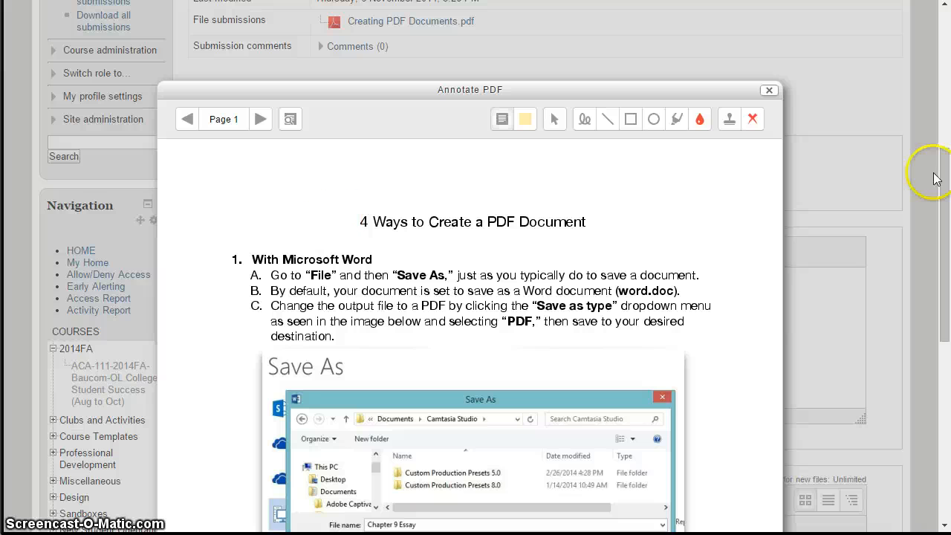
pyautogui.scroll(-1, 944, 184)
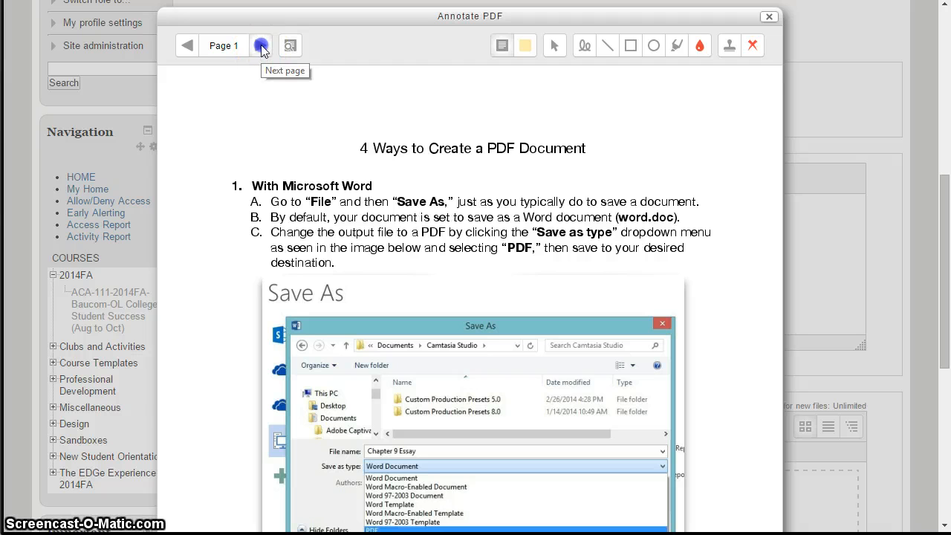
pyautogui.click(261, 46)
pyautogui.click(261, 46)
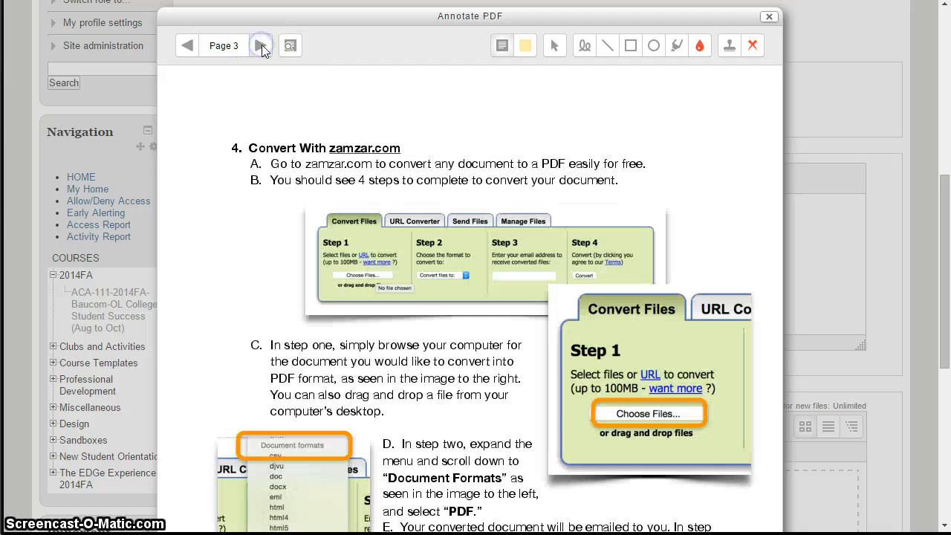
pyautogui.click(188, 46)
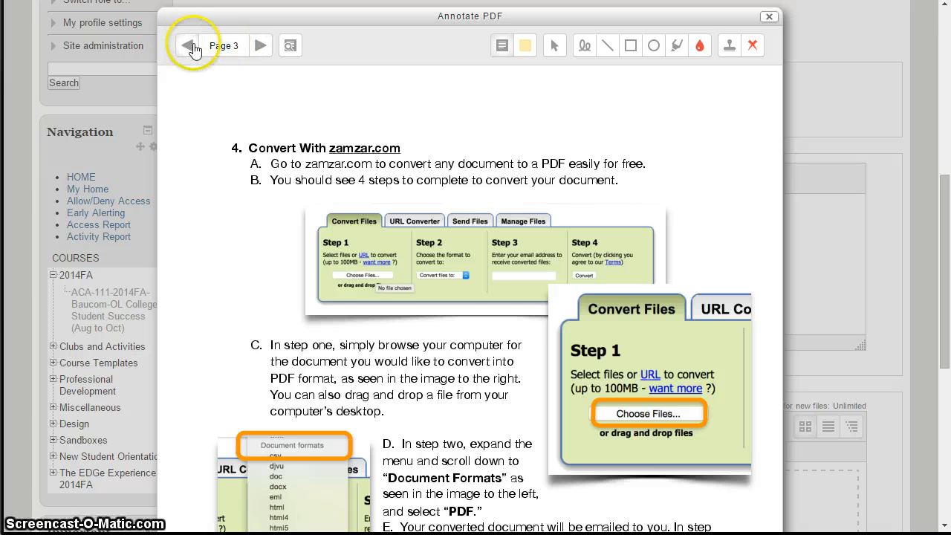
pyautogui.click(189, 46)
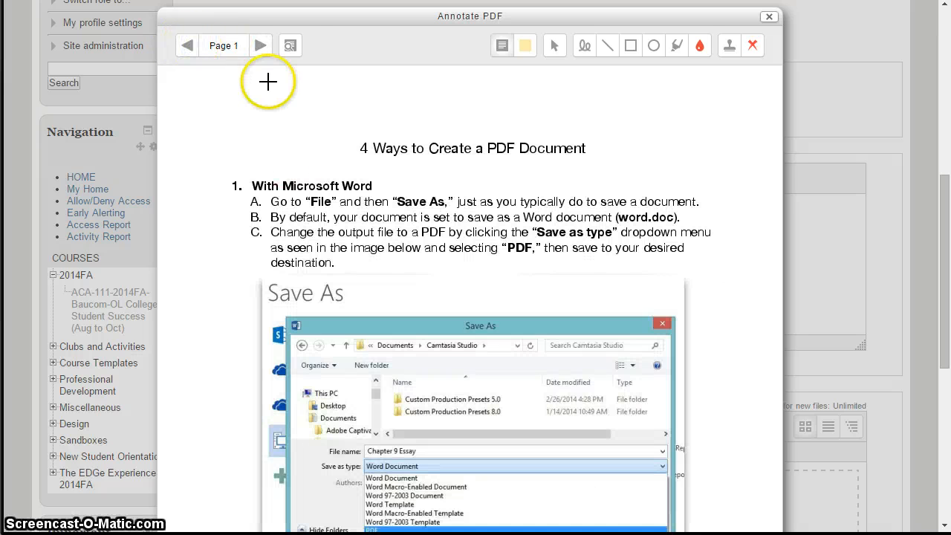
# View the comment search with its filter field and close it without searching.
pyautogui.click(291, 48)
pyautogui.click(401, 257)
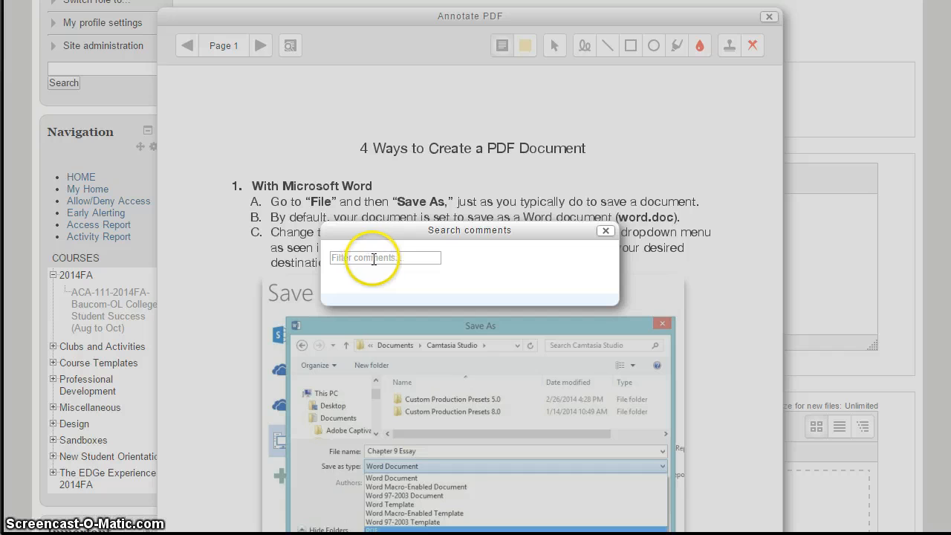
pyautogui.click(606, 230)
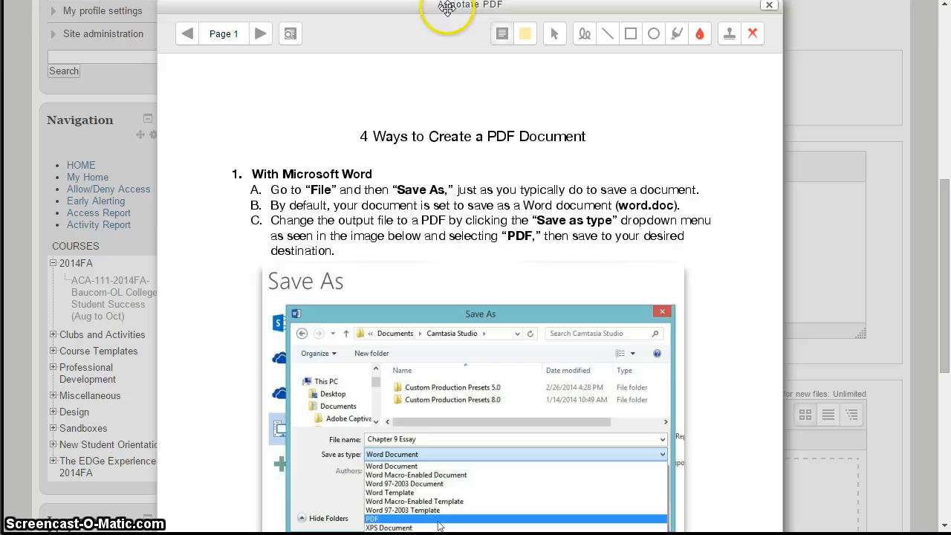
# Place a green comment box above and left of the document title and fill it with the quicklist comment "citation needed!!!".
pyautogui.click(503, 34)
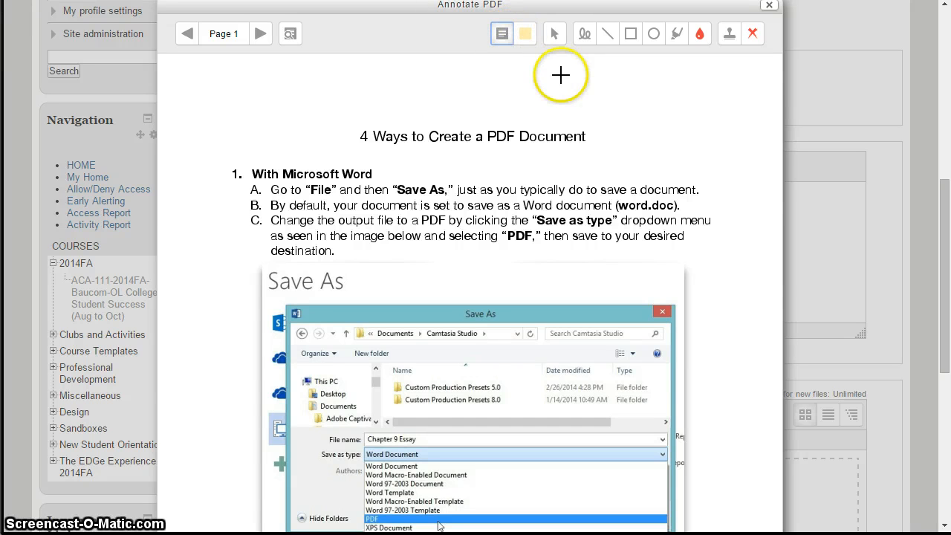
pyautogui.click(524, 33)
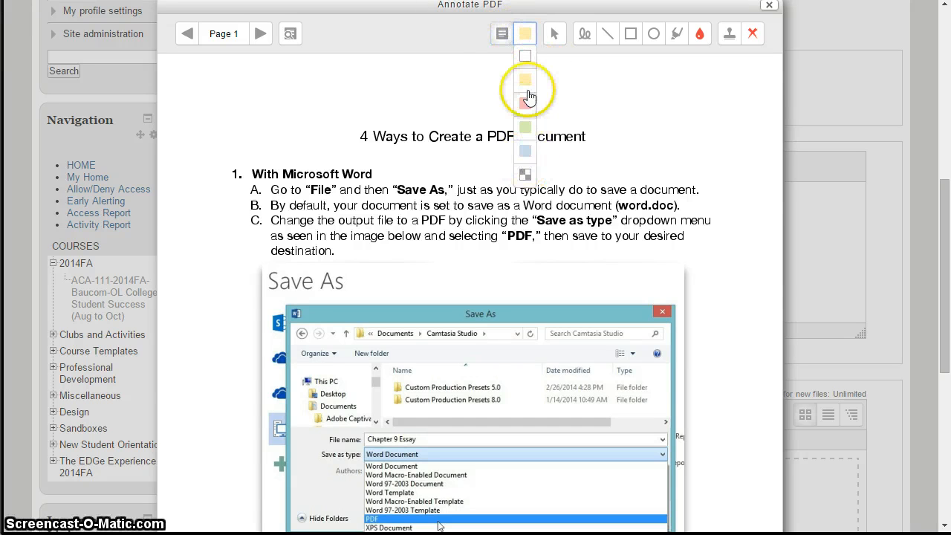
pyautogui.click(526, 127)
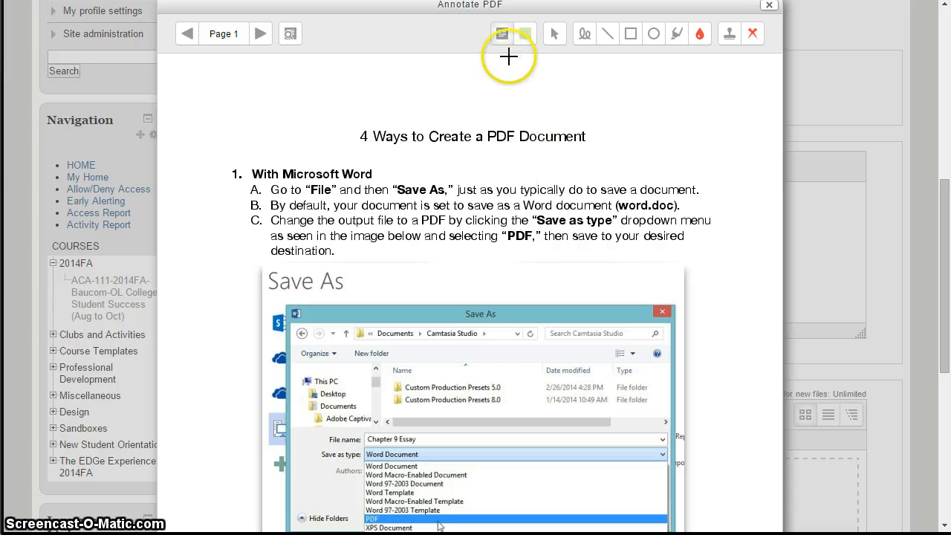
pyautogui.scroll(-4, 244, 230)
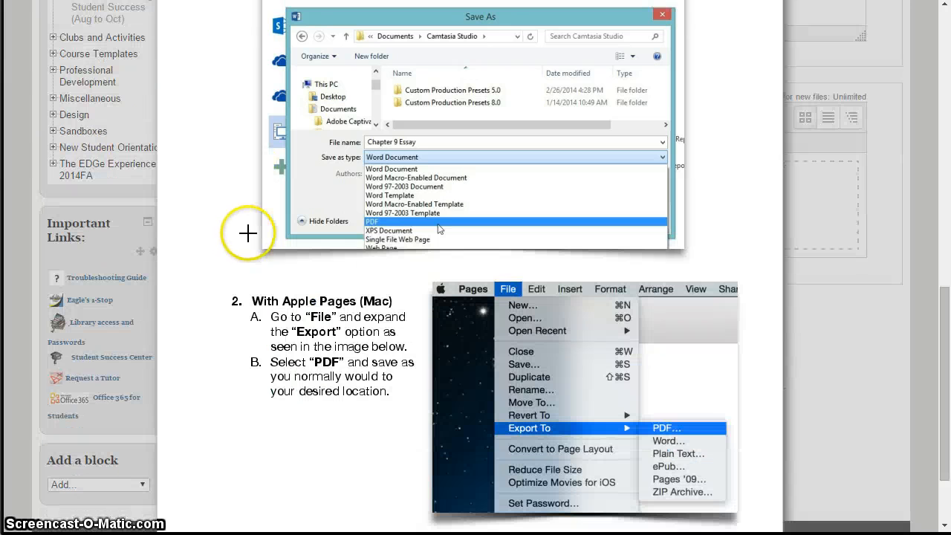
pyautogui.scroll(6, 245, 223)
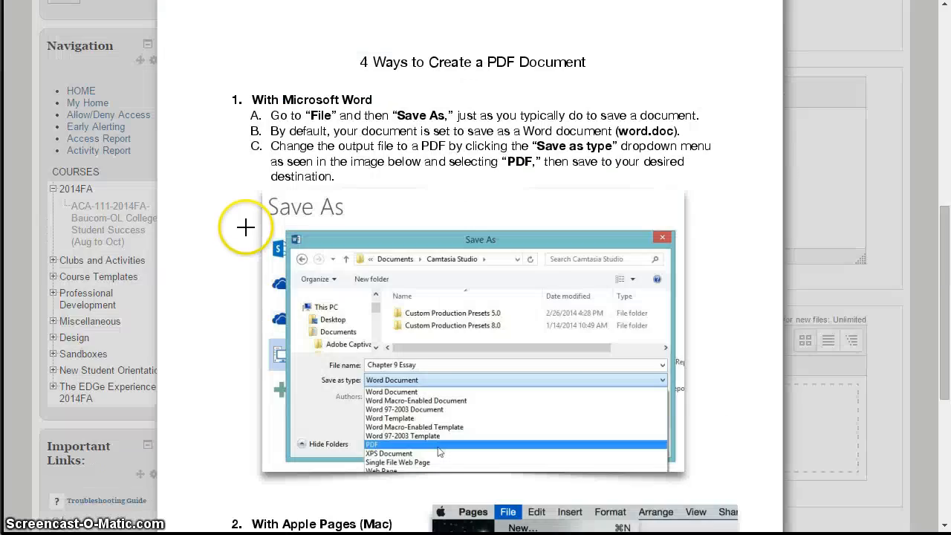
pyautogui.scroll(-2, 238, 246)
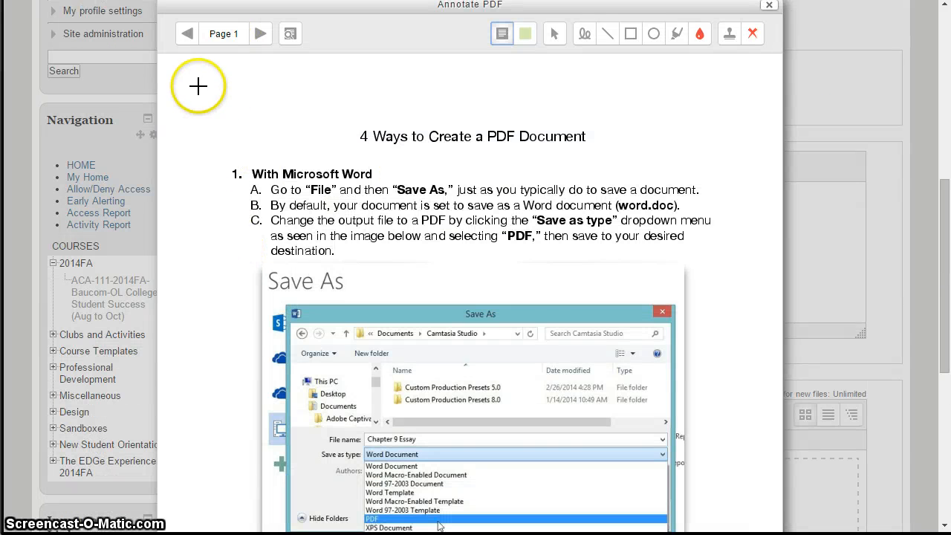
pyautogui.moveTo(198, 85)
pyautogui.mouseDown()
pyautogui.moveTo(340, 174)
pyautogui.moveTo(357, 149)
pyautogui.moveTo(341, 151)
pyautogui.mouseUp()
pyautogui.click(274, 107)
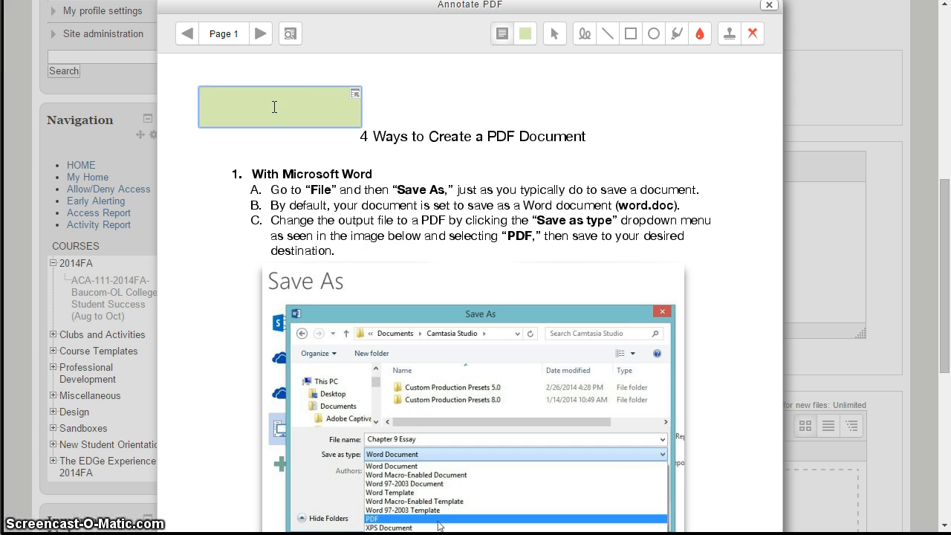
pyautogui.click(355, 98)
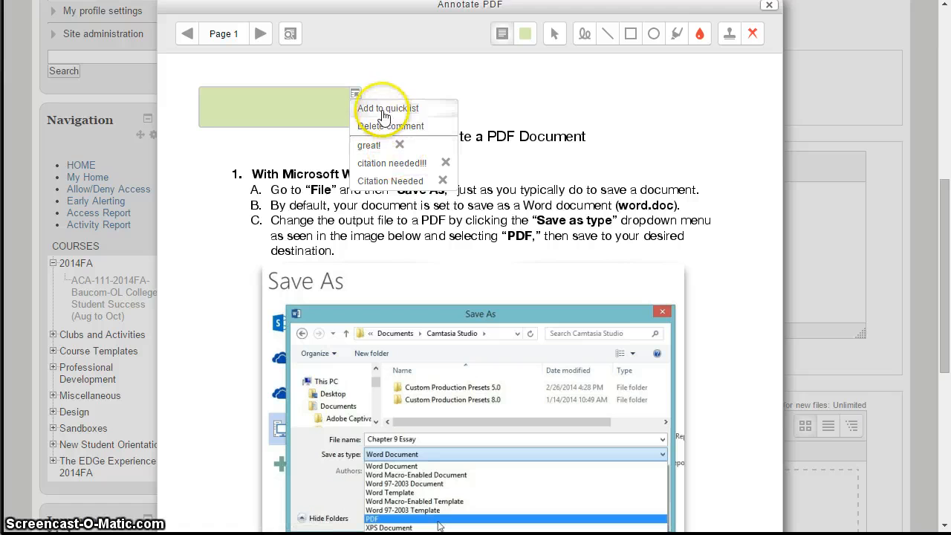
pyautogui.click(393, 163)
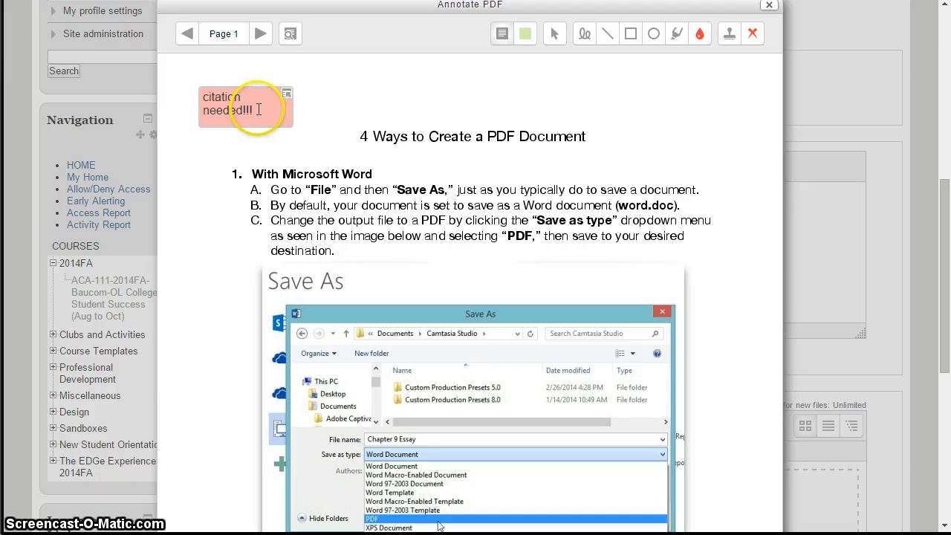
# Add a yellow comment reading "Show your work please." above and right of the document title and save it to the quicklist.
pyautogui.click(525, 32)
pyautogui.click(523, 82)
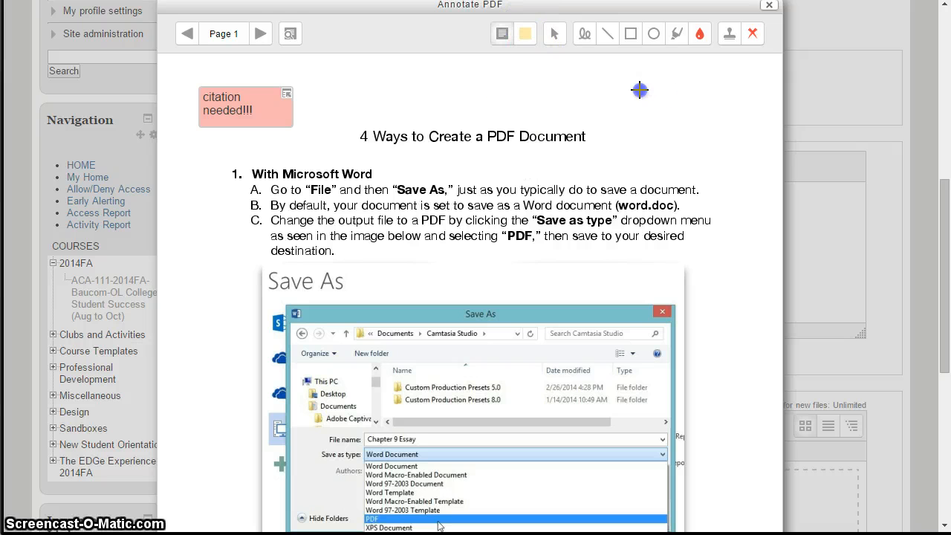
pyautogui.moveTo(639, 90); pyautogui.dragTo(756, 170)
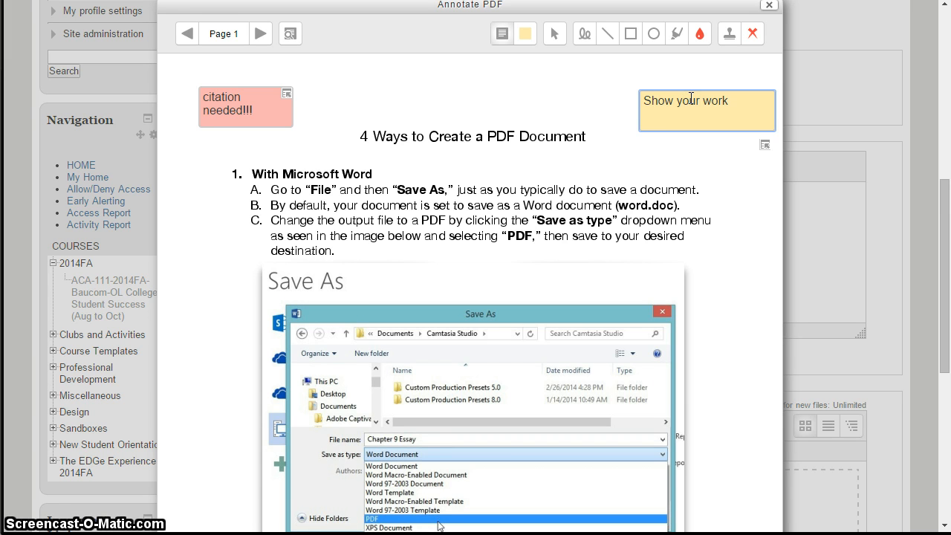
pyautogui.write('Show your work please.')
pyautogui.click(766, 146)
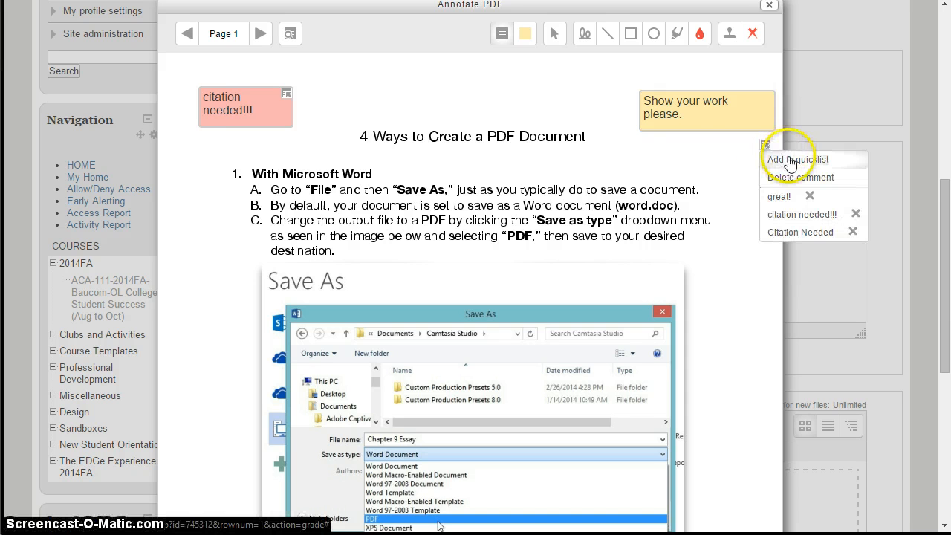
pyautogui.click(841, 161)
# Draw a green comment box below the yellow comment and fill it with the quicklist comment "Show your work please.".
pyautogui.click(529, 38)
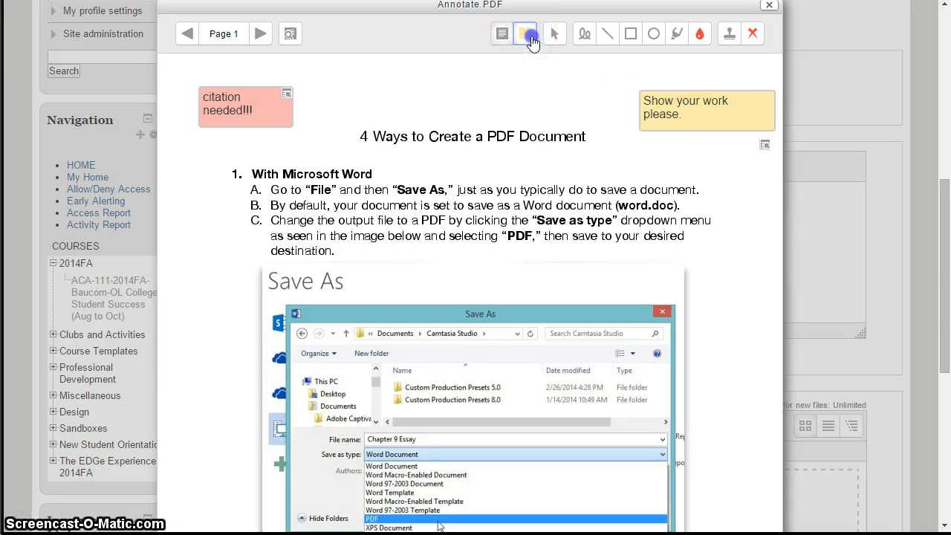
pyautogui.click(526, 127)
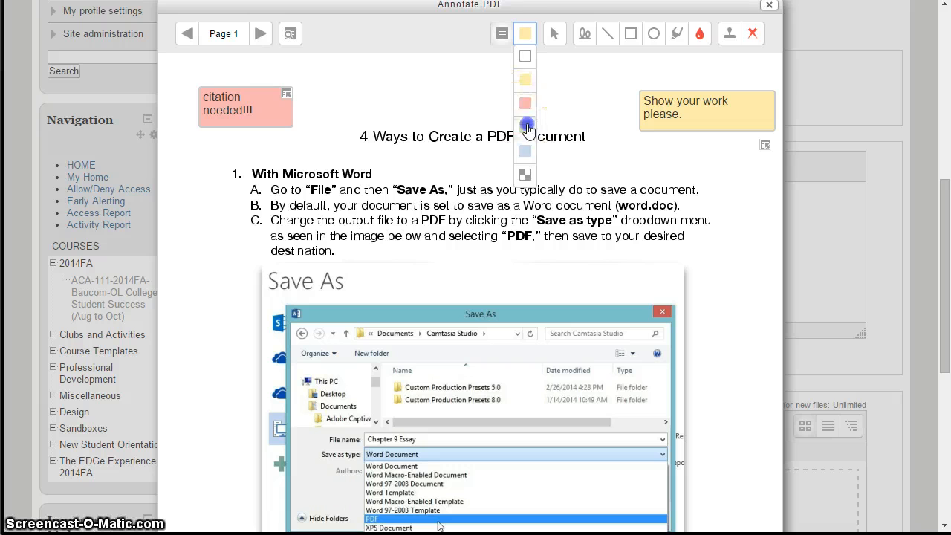
pyautogui.moveTo(624, 142); pyautogui.dragTo(747, 188)
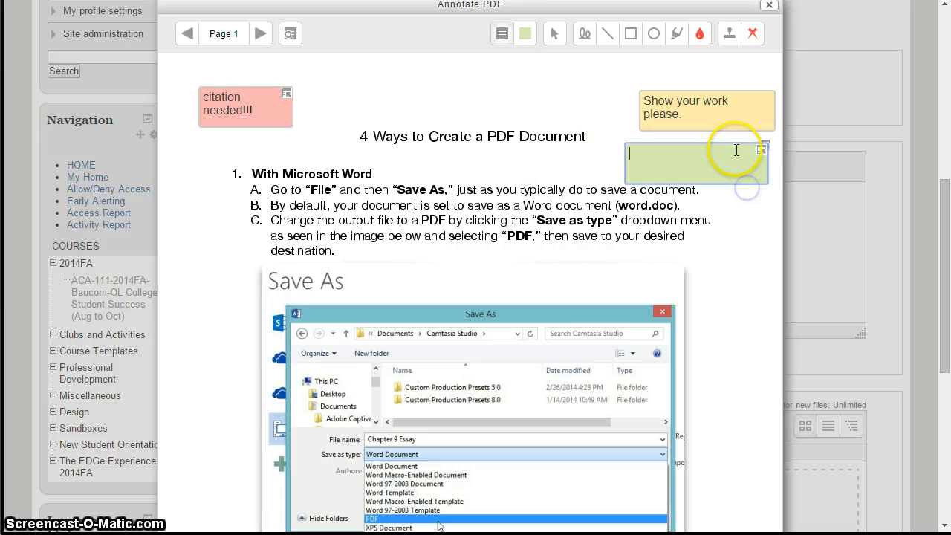
pyautogui.click(763, 148)
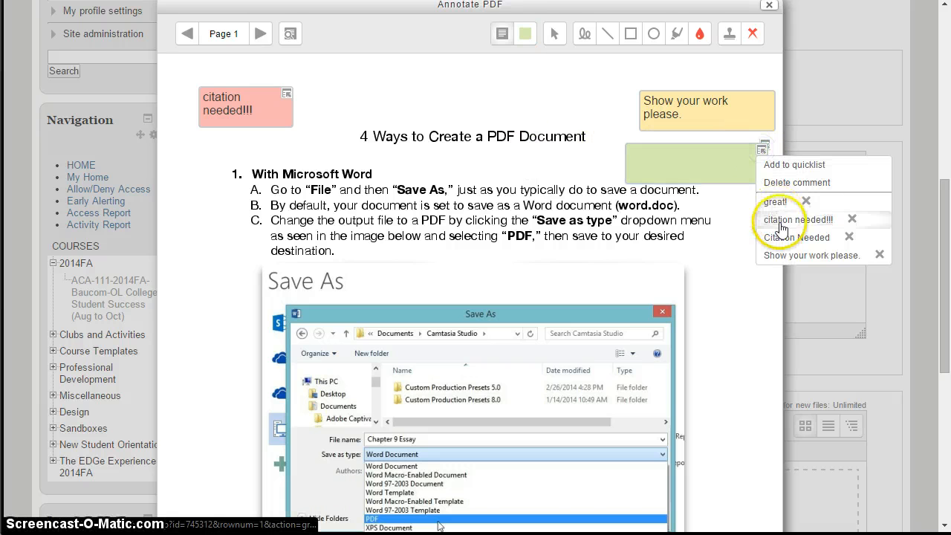
pyautogui.click(801, 256)
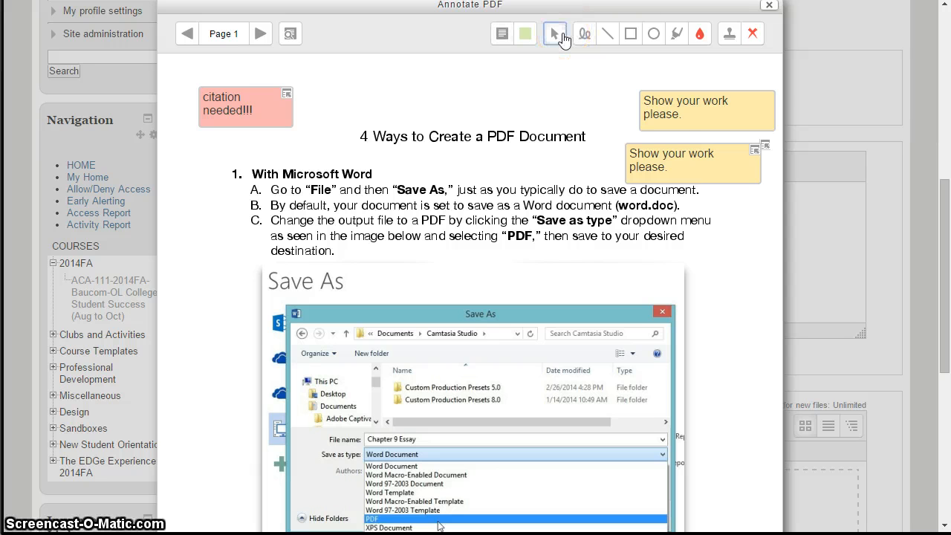
# Reposition the two "Show your work please." comments with the Select tool and delete the one moved just above the title.
pyautogui.click(672, 91)
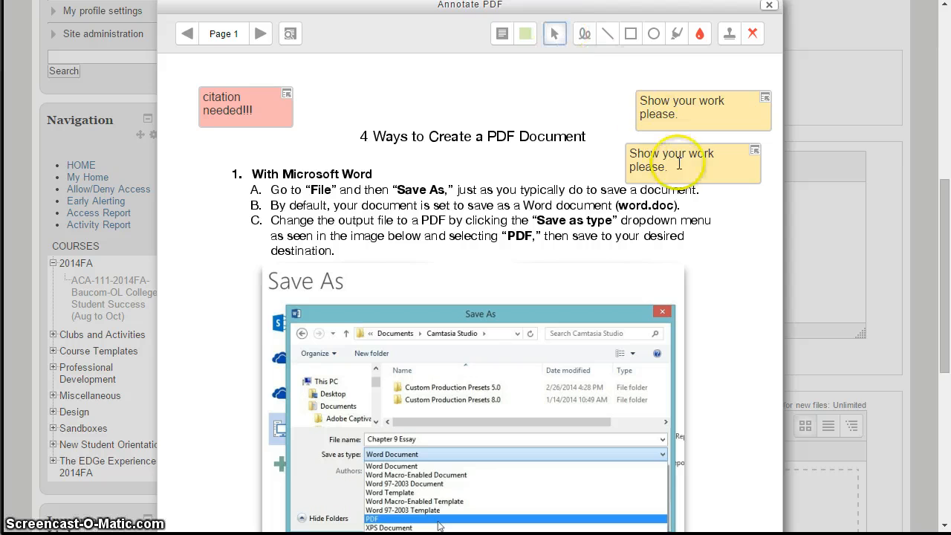
pyautogui.moveTo(678, 167); pyautogui.dragTo(556, 111)
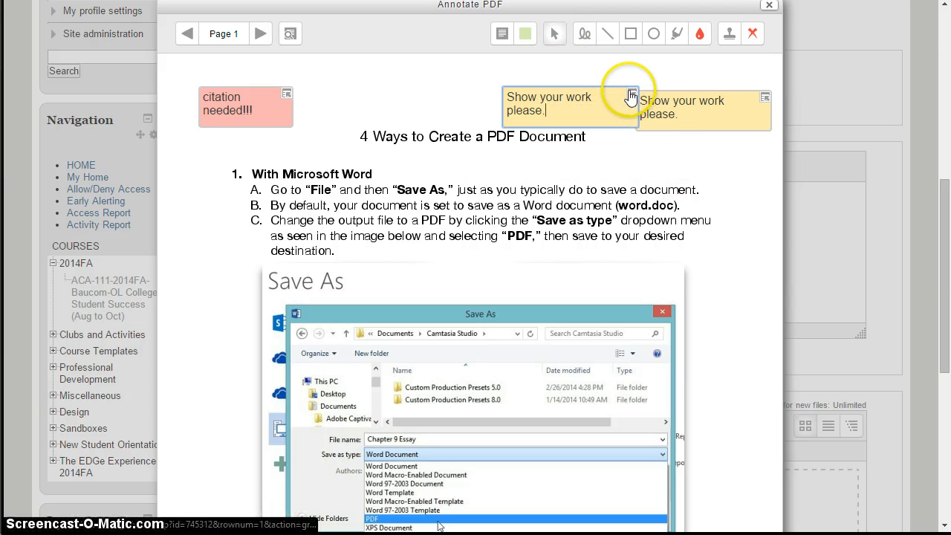
pyautogui.click(632, 94)
pyautogui.click(652, 127)
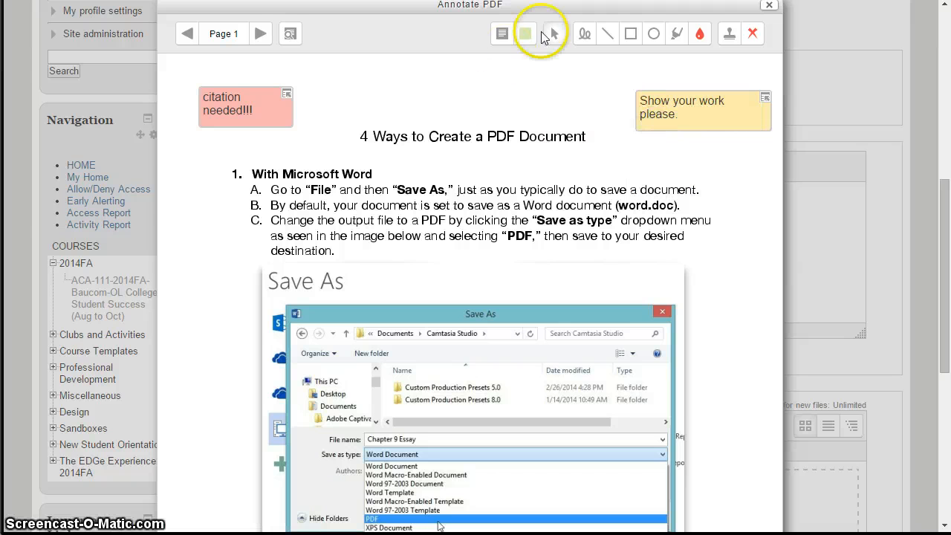
# With the green pen, draw a freehand squiggle beside the Microsoft Word instructions and an arrow pointing at "Custom Production Presets" in the screenshot.
pyautogui.click(583, 37)
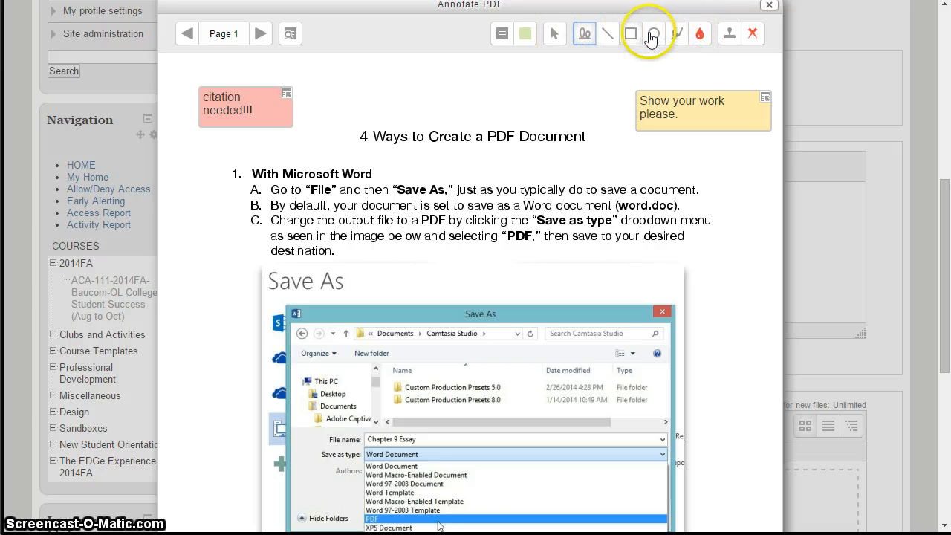
pyautogui.click(708, 34)
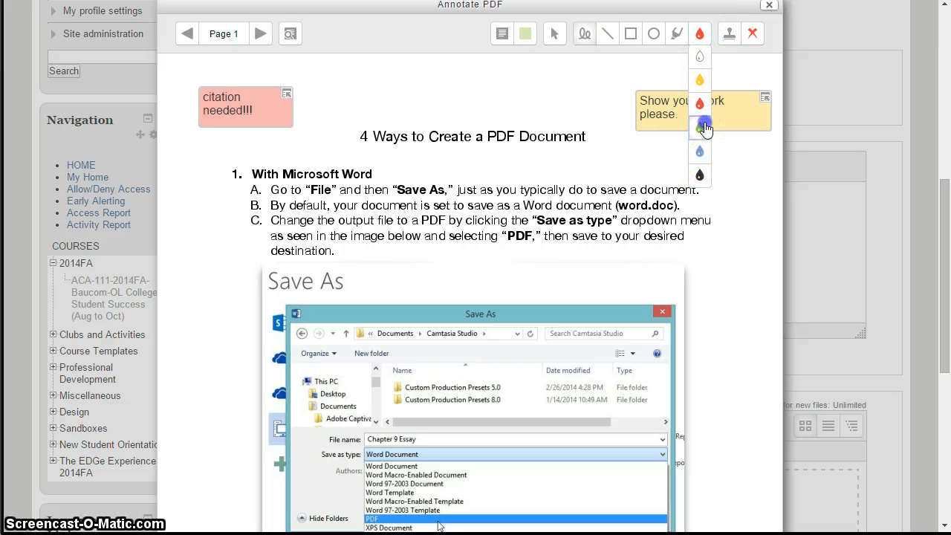
pyautogui.click(585, 44)
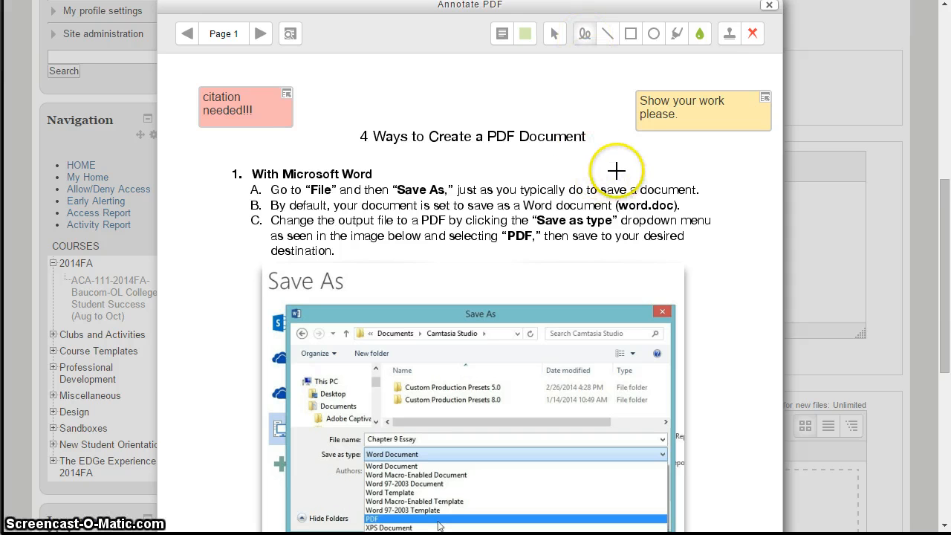
pyautogui.moveTo(638, 142); pyautogui.dragTo(651, 150)
pyautogui.moveTo(754, 143)
pyautogui.mouseDown()
pyautogui.moveTo(702, 214)
pyautogui.moveTo(710, 297)
pyautogui.mouseUp()
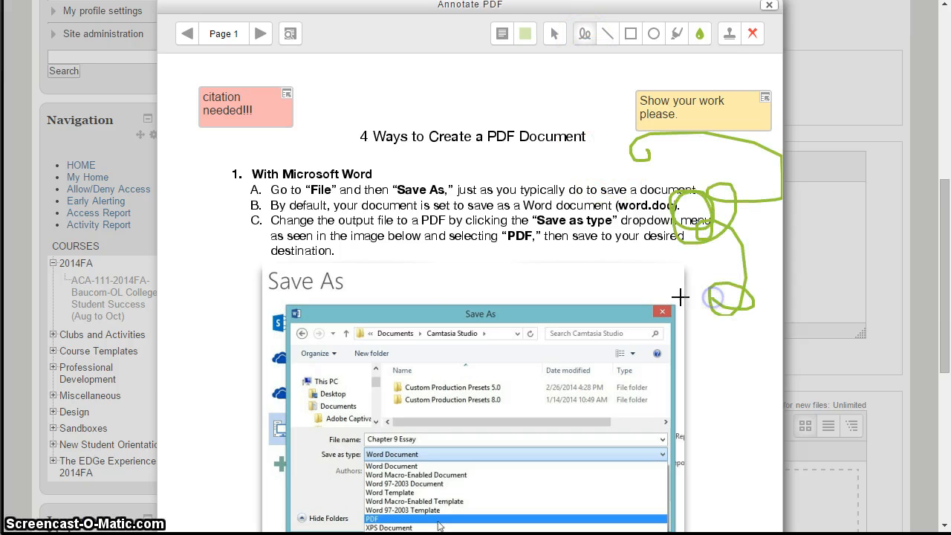
pyautogui.moveTo(220, 366); pyautogui.dragTo(391, 388)
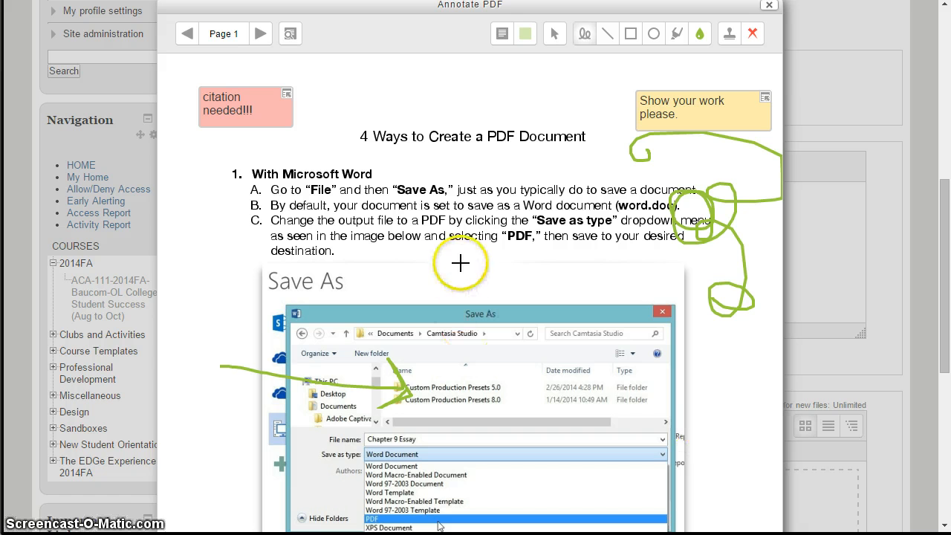
# Underline "a PDF Document" in the document title with a straight green line.
pyautogui.click(608, 37)
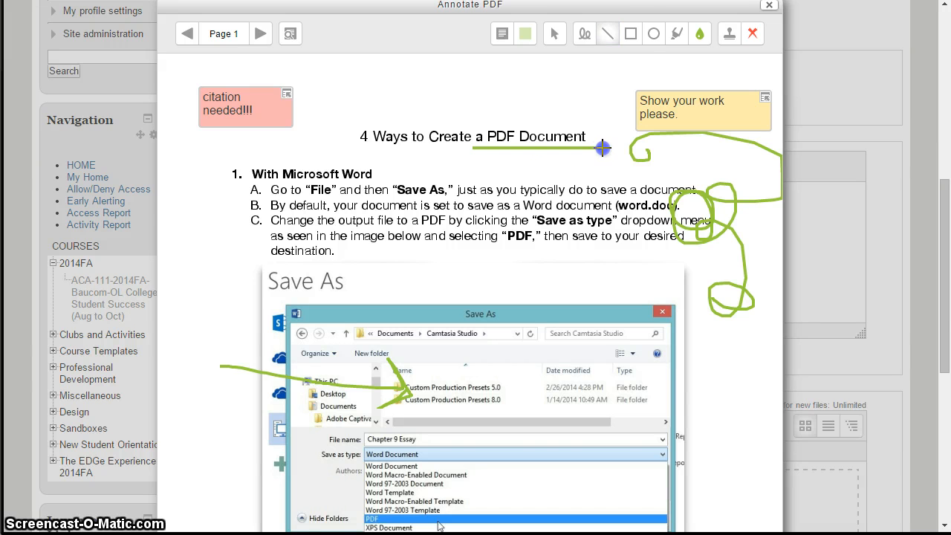
pyautogui.moveTo(603, 148); pyautogui.dragTo(602, 148)
pyautogui.click(630, 34)
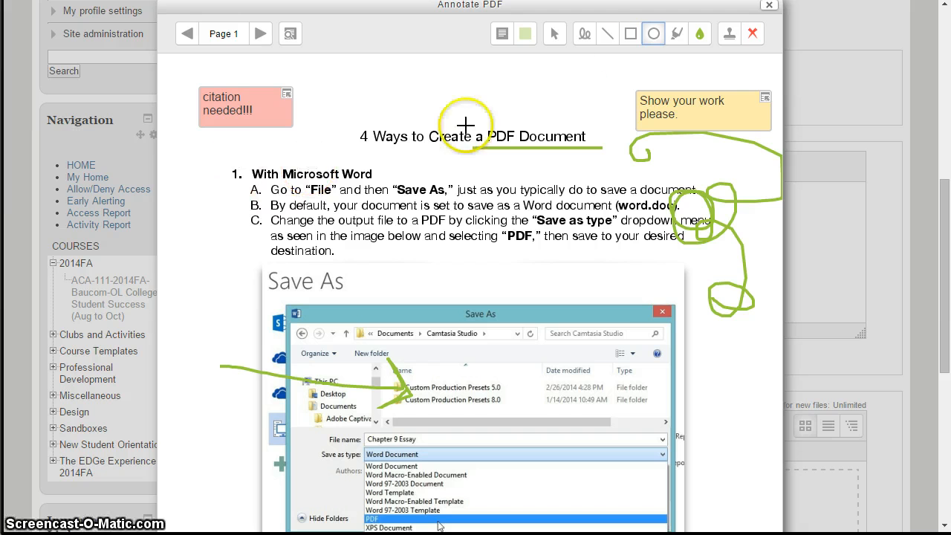
# Draw a red freehand stroke diagonally across the "With Apple Pages (Mac)" instructions.
pyautogui.click(699, 33)
pyautogui.click(701, 99)
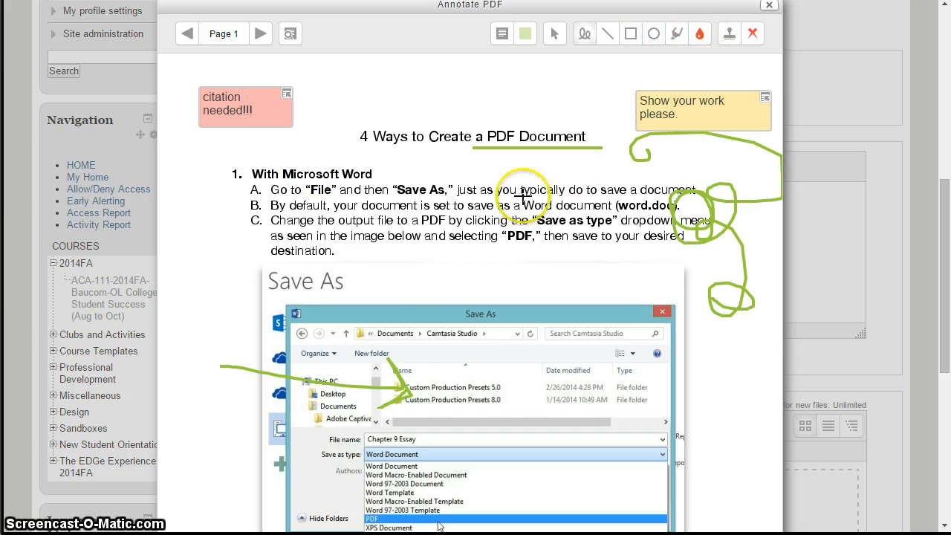
pyautogui.scroll(-6, 518, 205)
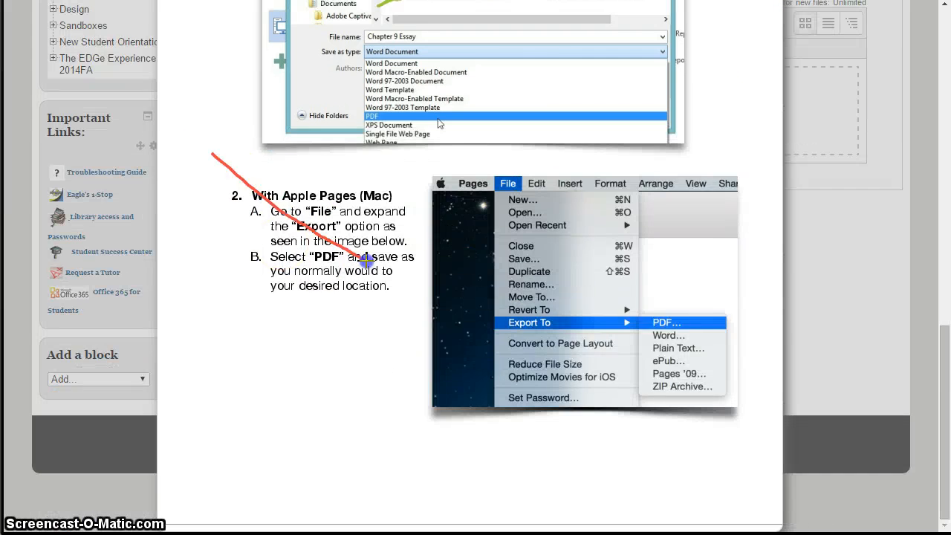
# Draw a red oval around the "With Apple Pages (Mac)" instructions.
pyautogui.scroll(6, 517, 178)
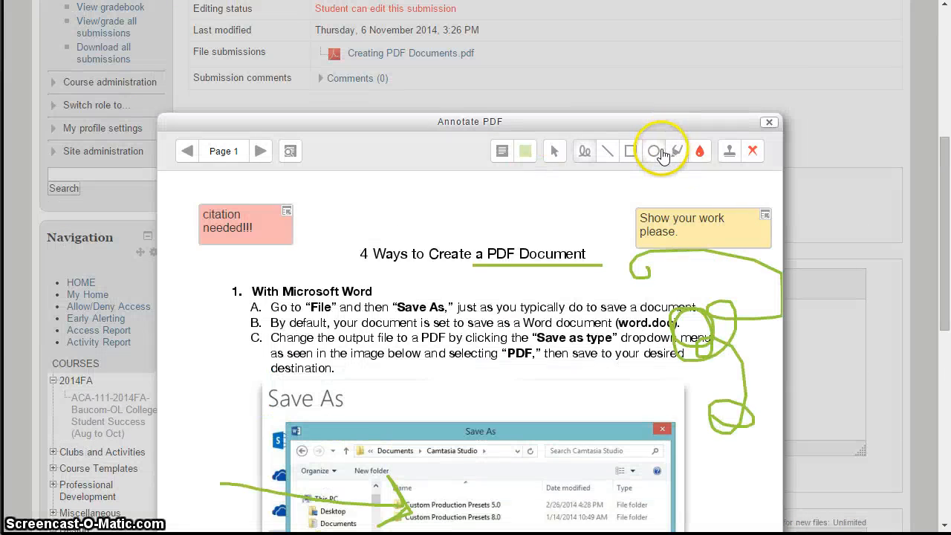
pyautogui.click(654, 151)
pyautogui.scroll(-6, 424, 282)
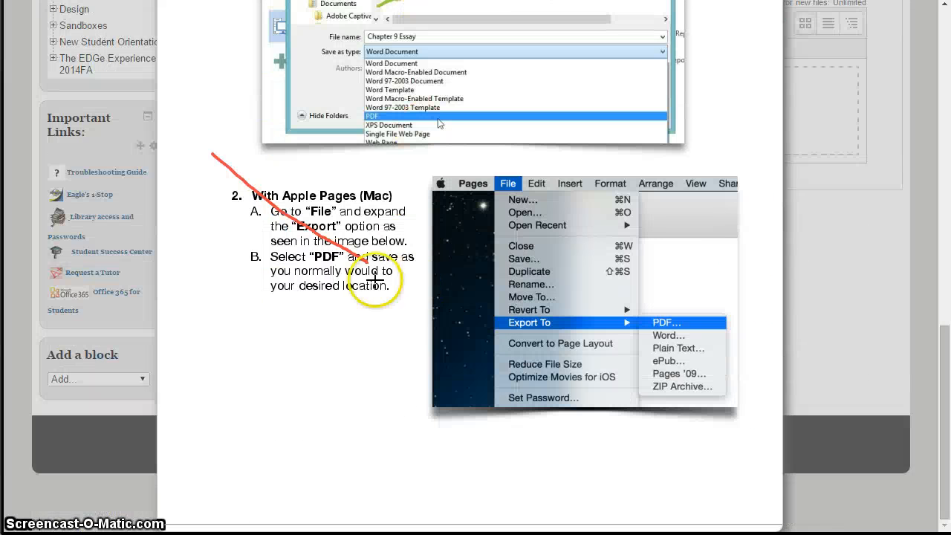
pyautogui.click(238, 149)
pyautogui.moveTo(418, 309); pyautogui.dragTo(433, 324)
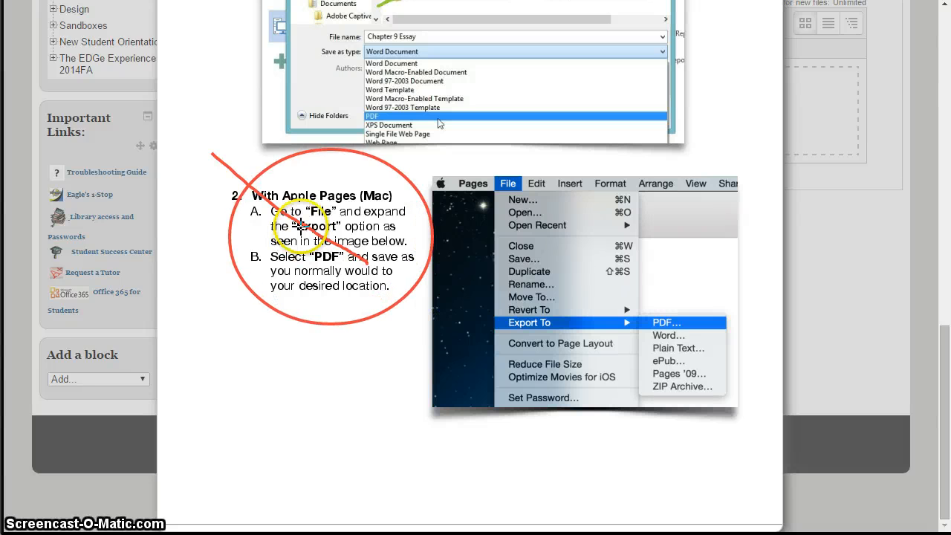
# Use the Select tool to delete the red diagonal stroke across the "With Apple Pages (Mac)" instructions.
pyautogui.scroll(5, 301, 226)
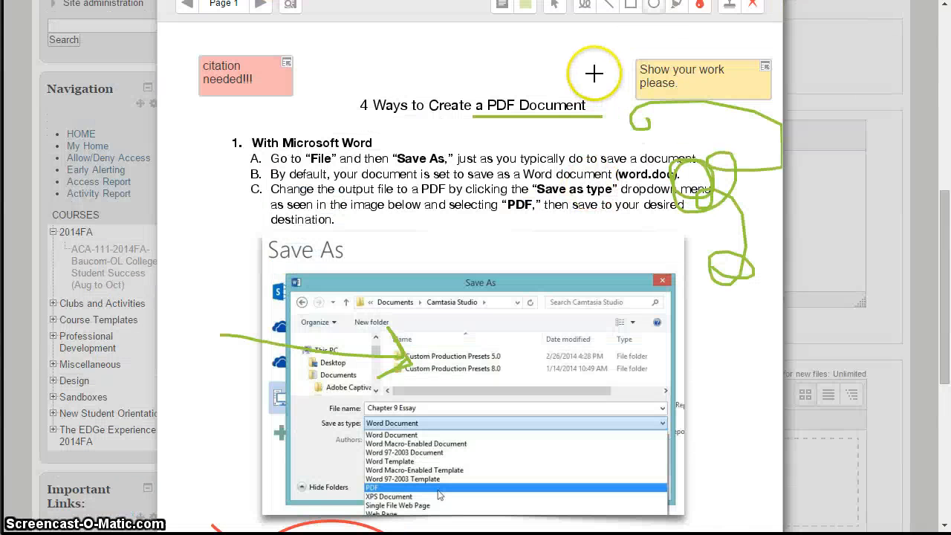
pyautogui.scroll(1, 587, 82)
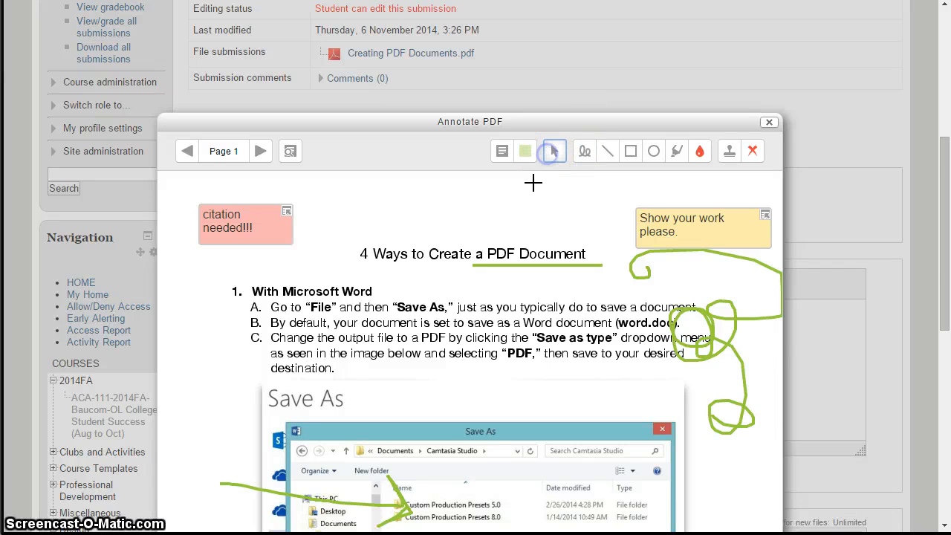
pyautogui.scroll(-5, 423, 223)
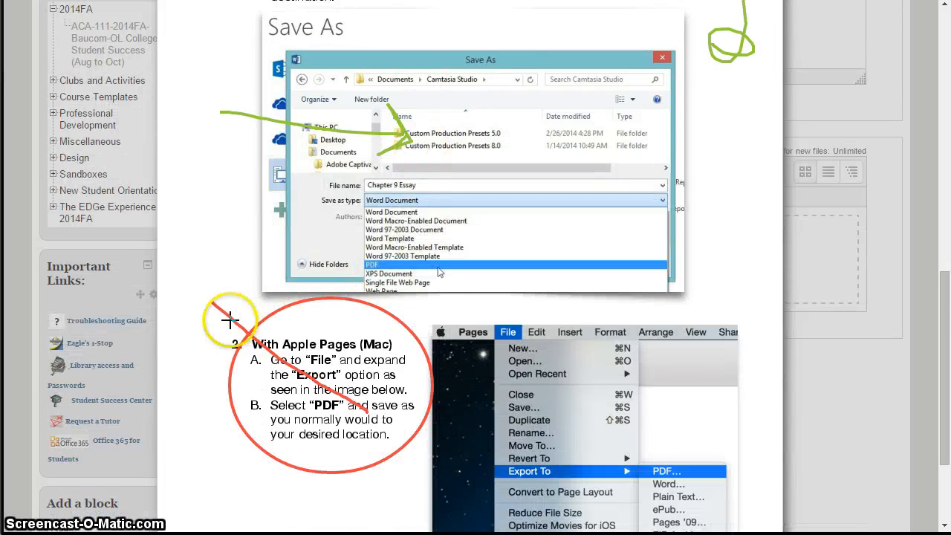
pyautogui.click(235, 317)
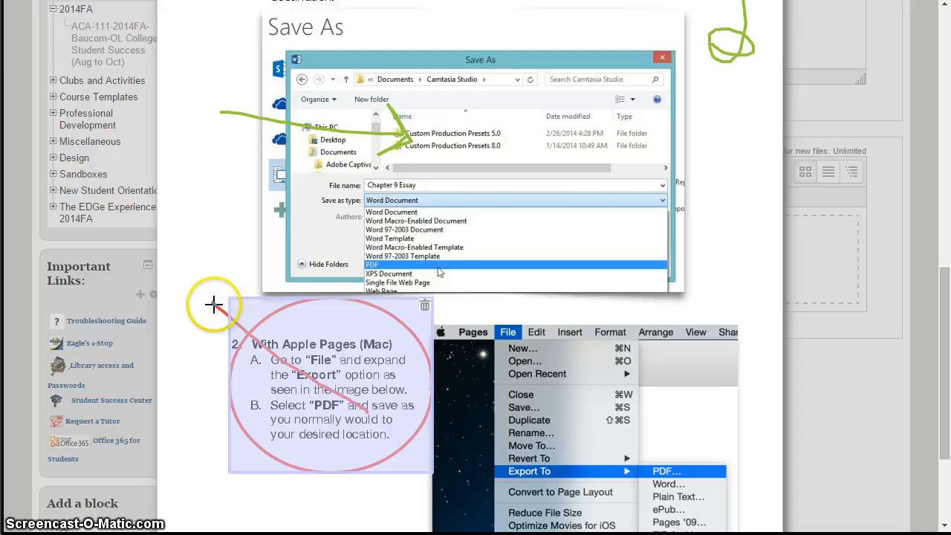
pyautogui.click(213, 305)
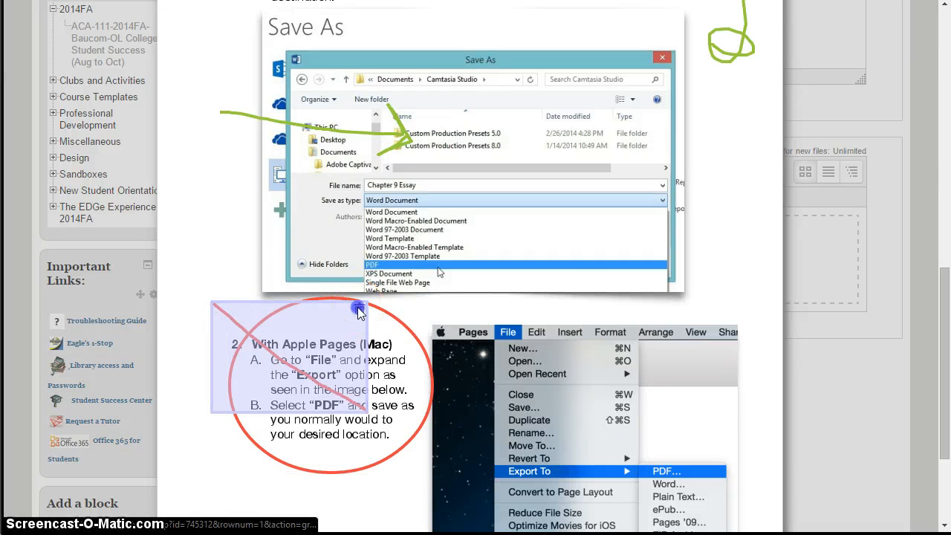
pyautogui.click(359, 311)
# Draw a yellow freehand stroke diagonally across the Apple Pages File menu screenshot.
pyautogui.scroll(5, 631, 354)
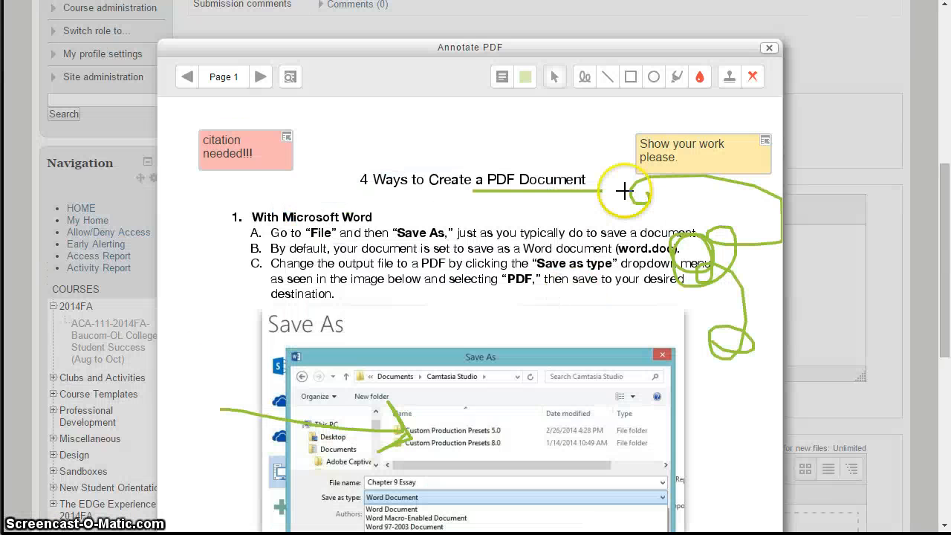
pyautogui.click(699, 77)
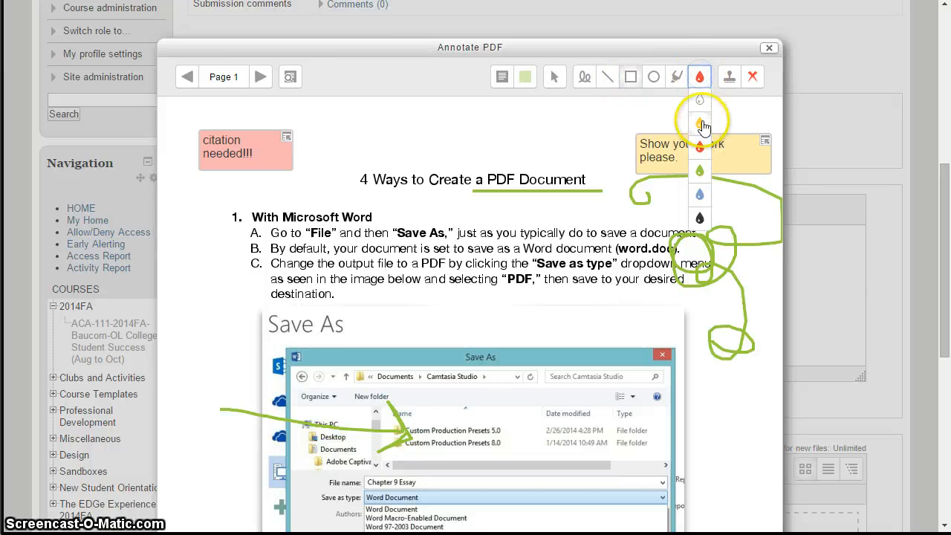
pyautogui.click(703, 126)
pyautogui.scroll(-6, 637, 251)
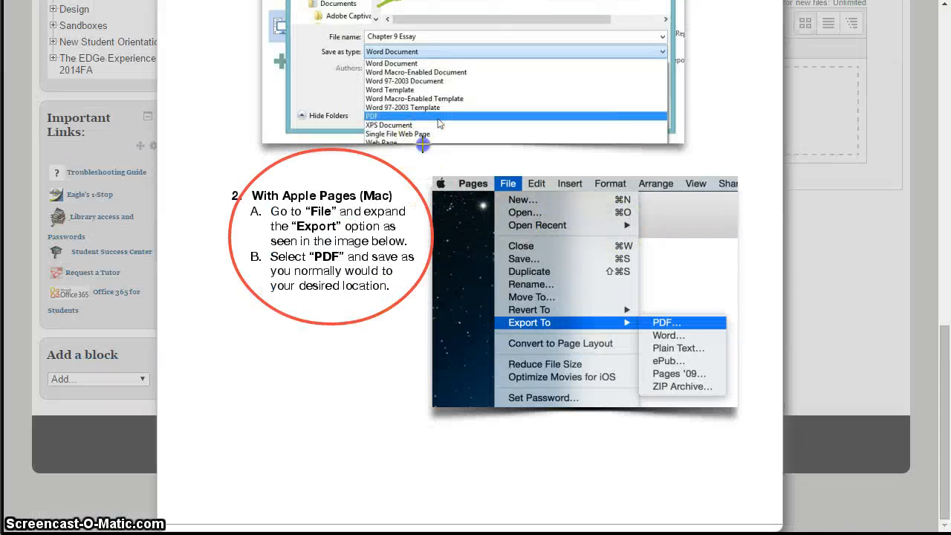
pyautogui.moveTo(423, 145); pyautogui.dragTo(710, 365)
# Select and delete the yellow diagonal stroke over the Apple Pages File menu screenshot.
pyautogui.scroll(10, 676, 297)
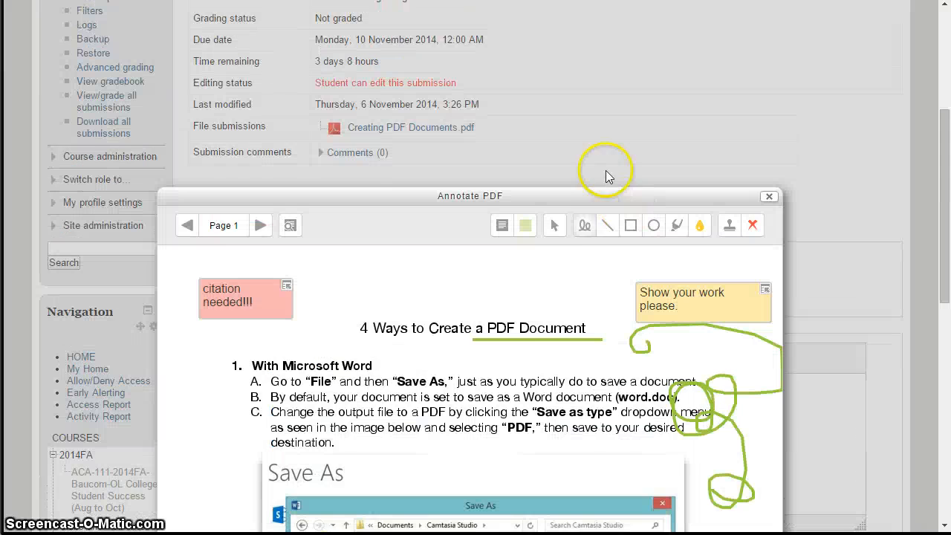
pyautogui.scroll(-10, 555, 327)
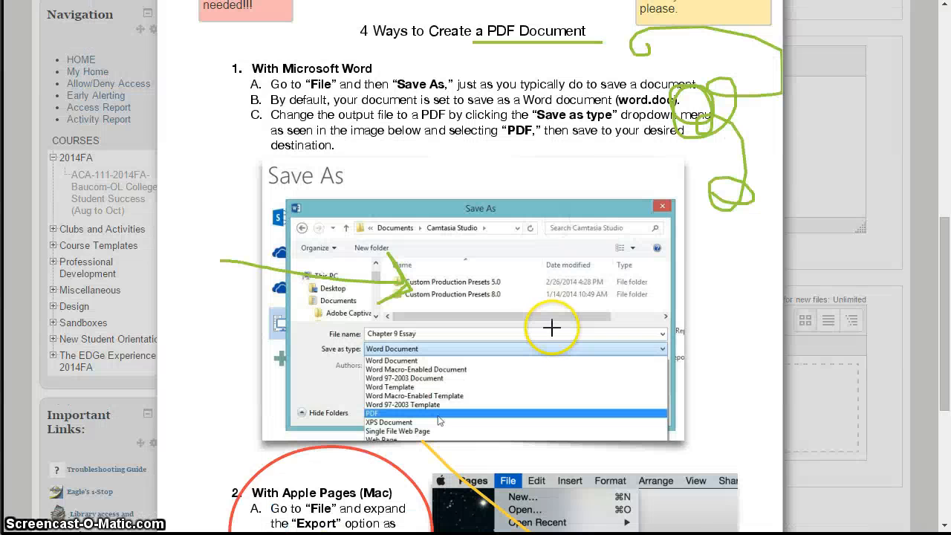
pyautogui.click(489, 277)
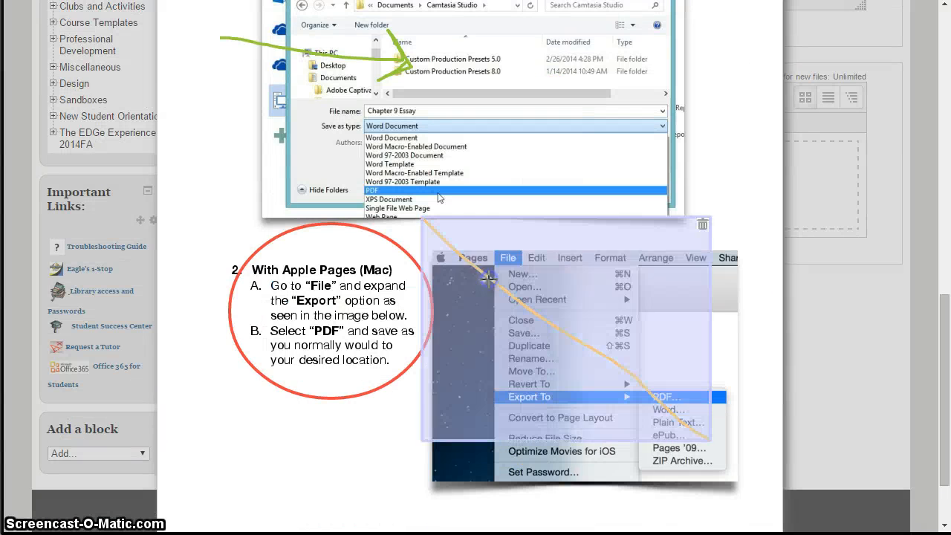
pyautogui.click(702, 225)
# Draw a yellow rectangle around the Apple Pages File menu screenshot.
pyautogui.scroll(10, 633, 154)
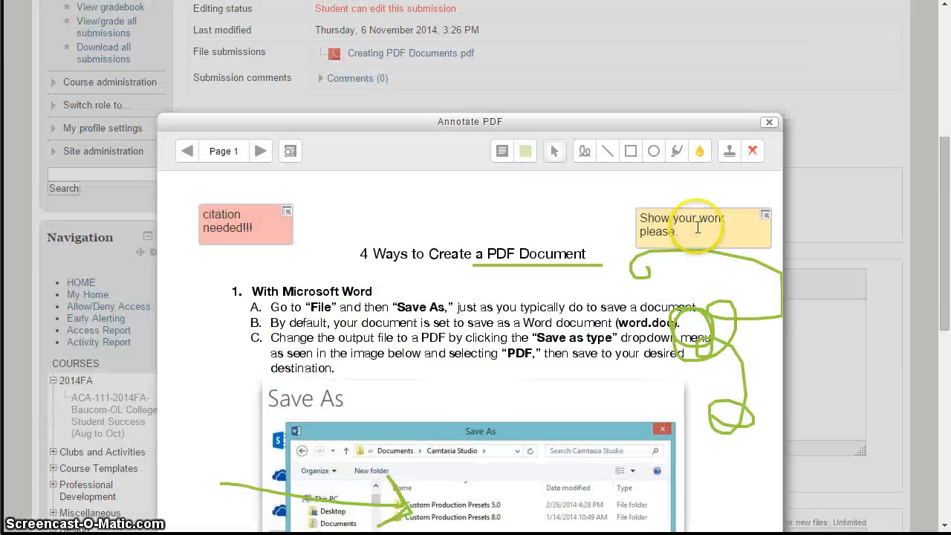
pyautogui.click(634, 153)
pyautogui.scroll(-6, 636, 159)
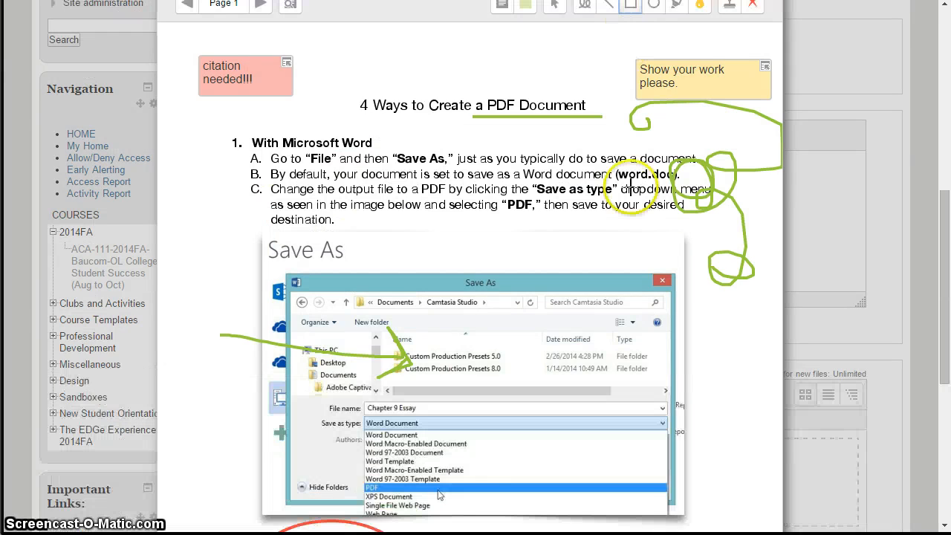
pyautogui.moveTo(414, 233); pyautogui.dragTo(760, 501)
pyautogui.click(585, 218)
# Highlight item B and the first line of item C under "With Microsoft Word" in blue.
pyautogui.scroll(6, 586, 217)
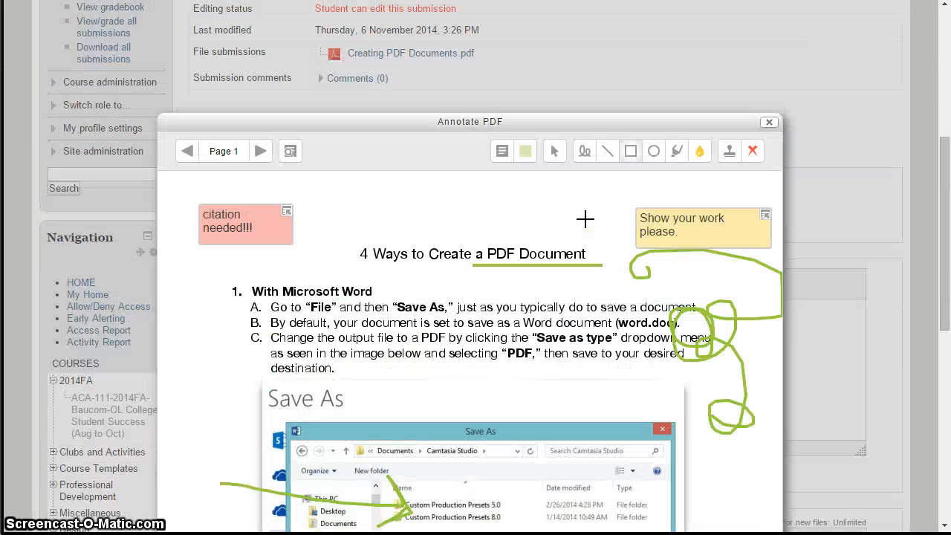
pyautogui.click(653, 156)
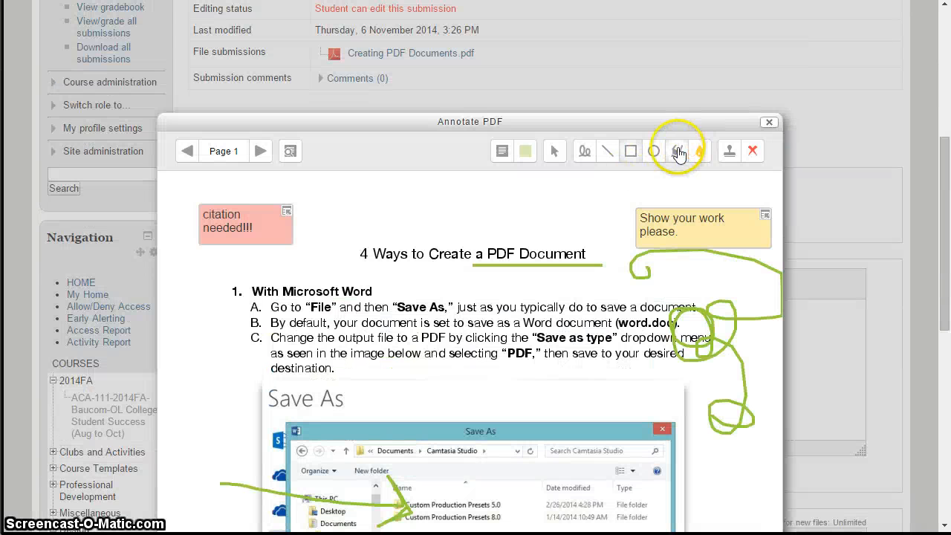
pyautogui.click(678, 152)
pyautogui.click(703, 153)
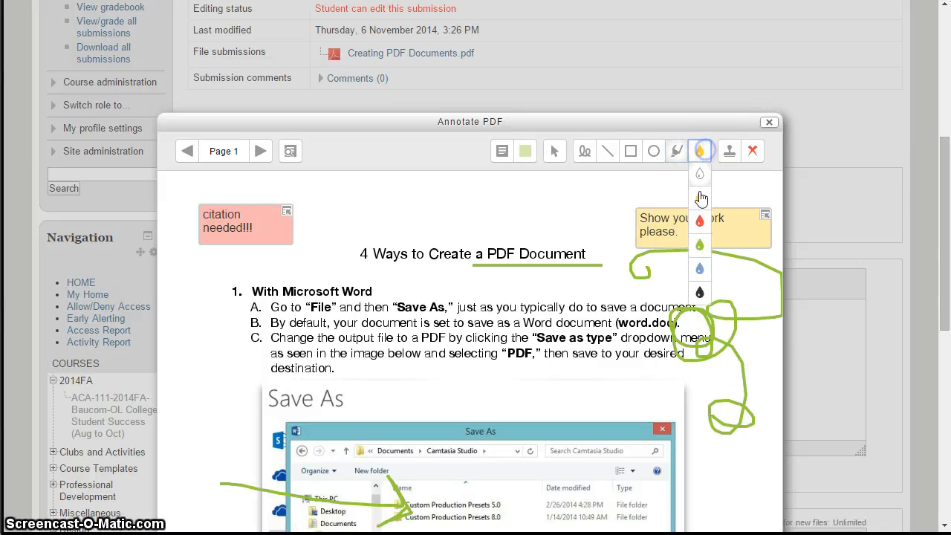
pyautogui.click(699, 272)
pyautogui.scroll(-3, 699, 271)
pyautogui.click(678, 34)
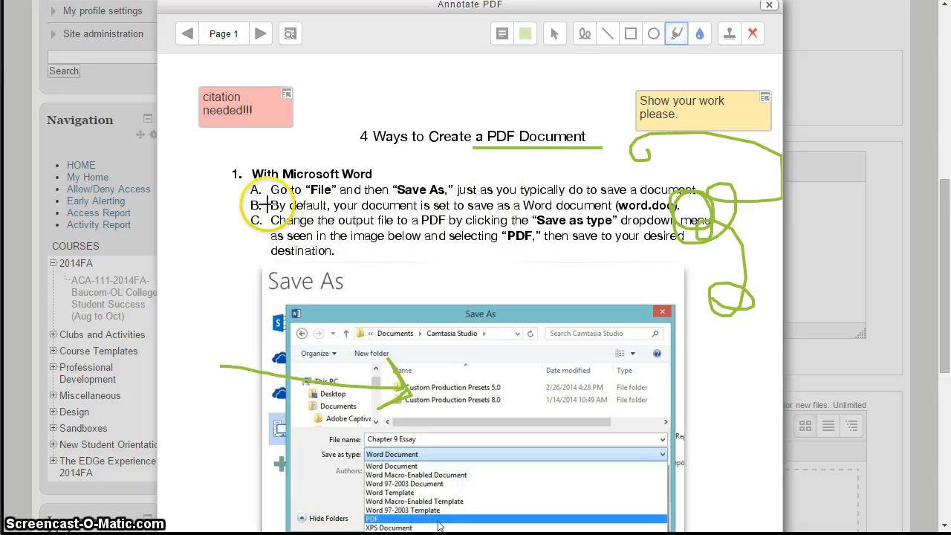
pyautogui.moveTo(266, 205); pyautogui.dragTo(678, 208)
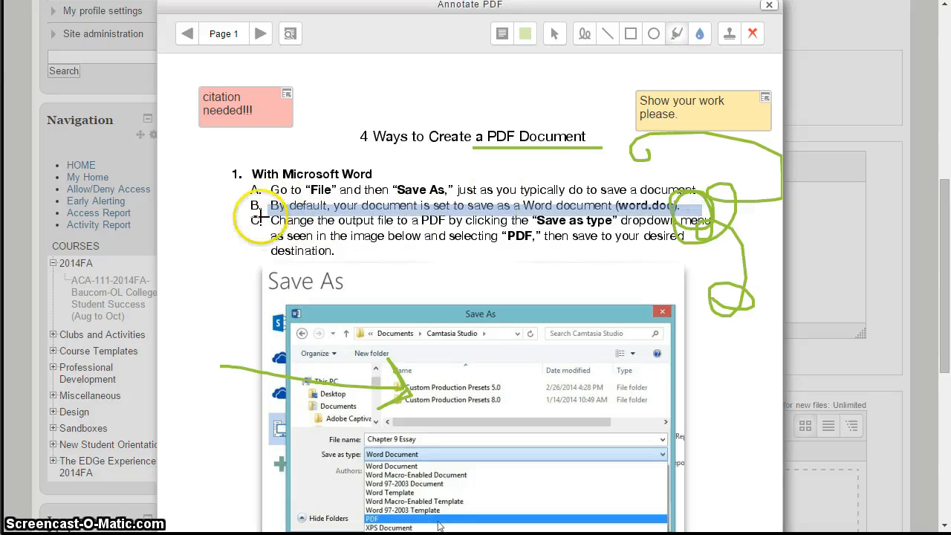
pyautogui.moveTo(273, 221); pyautogui.dragTo(681, 226)
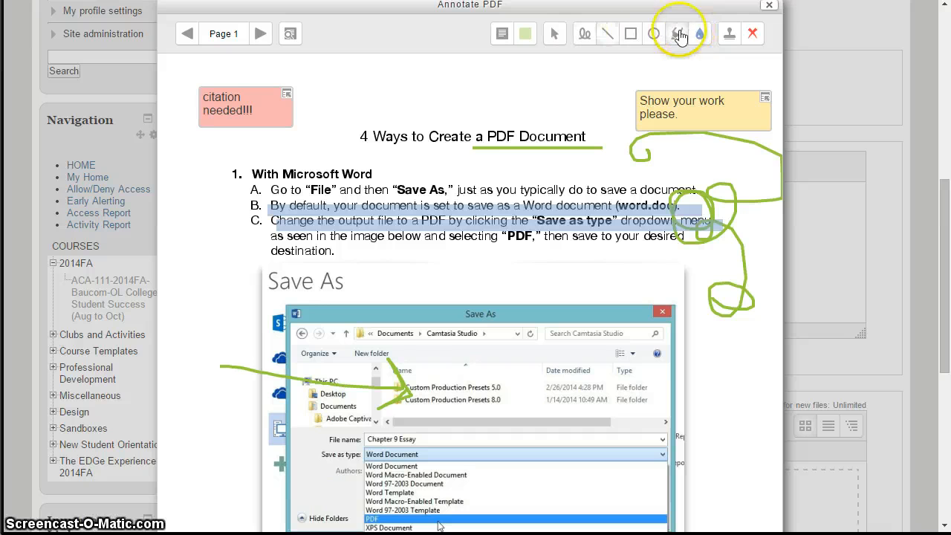
# Go to page 2 and place a red X stamp just above "Sample Document" in the Google Drive section.
pyautogui.click(730, 37)
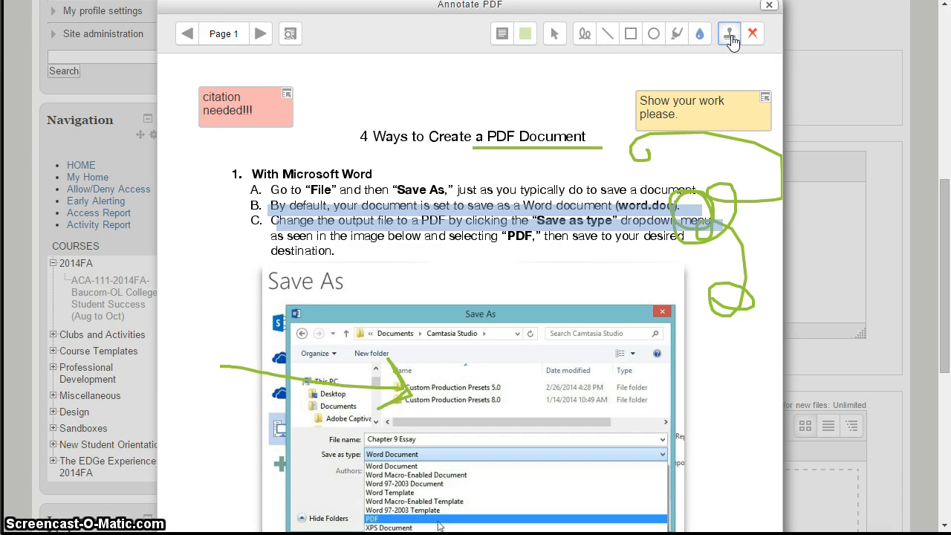
pyautogui.click(749, 36)
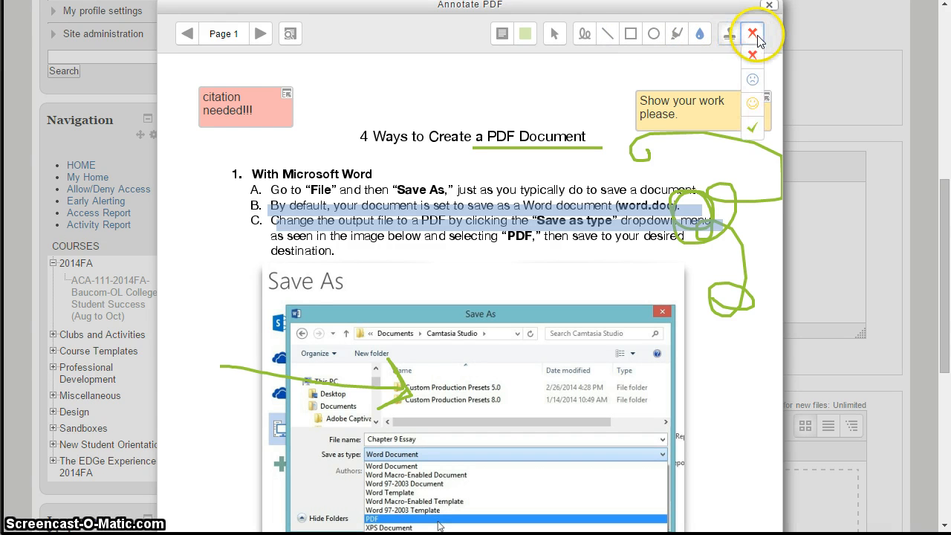
pyautogui.click(260, 34)
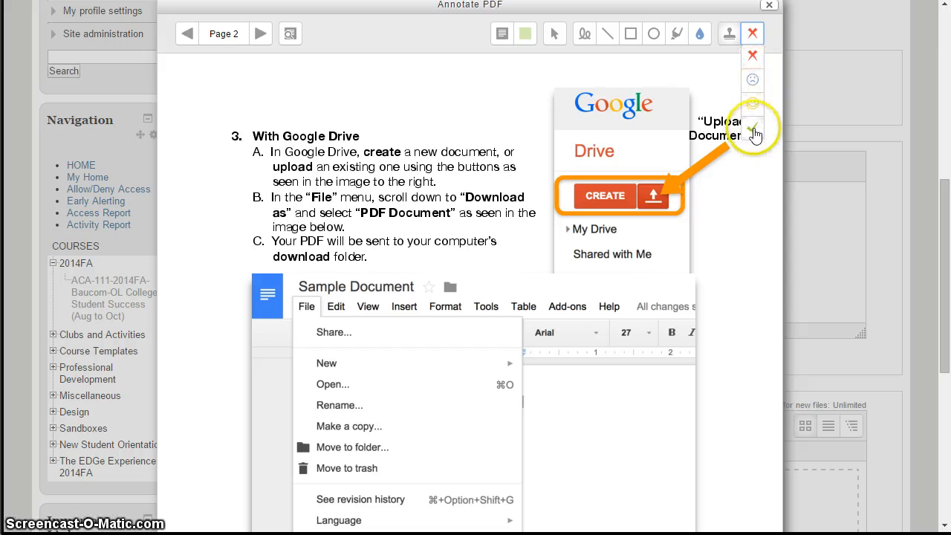
pyautogui.click(755, 55)
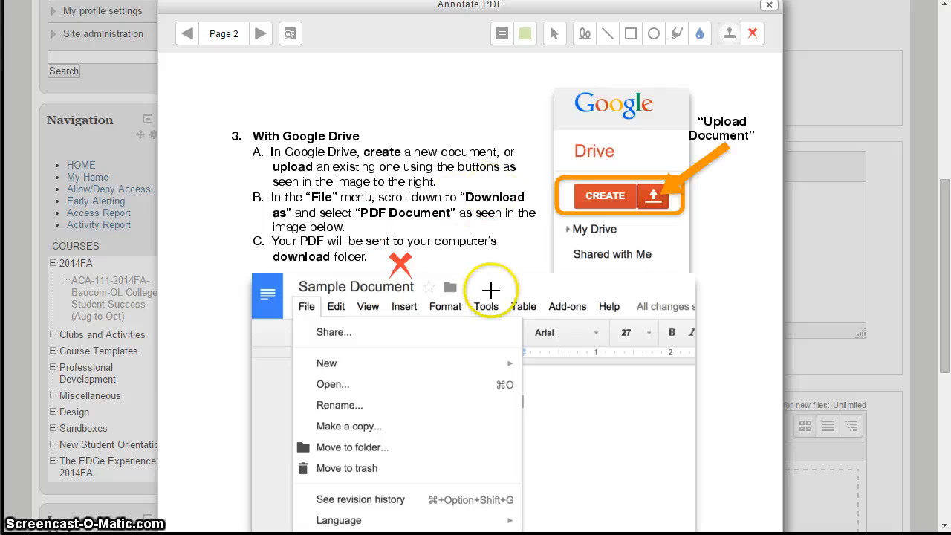
# Place a red X stamp beside "Shared with Me" in the Google Drive screenshot on page 2.
pyautogui.scroll(-3, 494, 301)
pyautogui.scroll(-2, 505, 331)
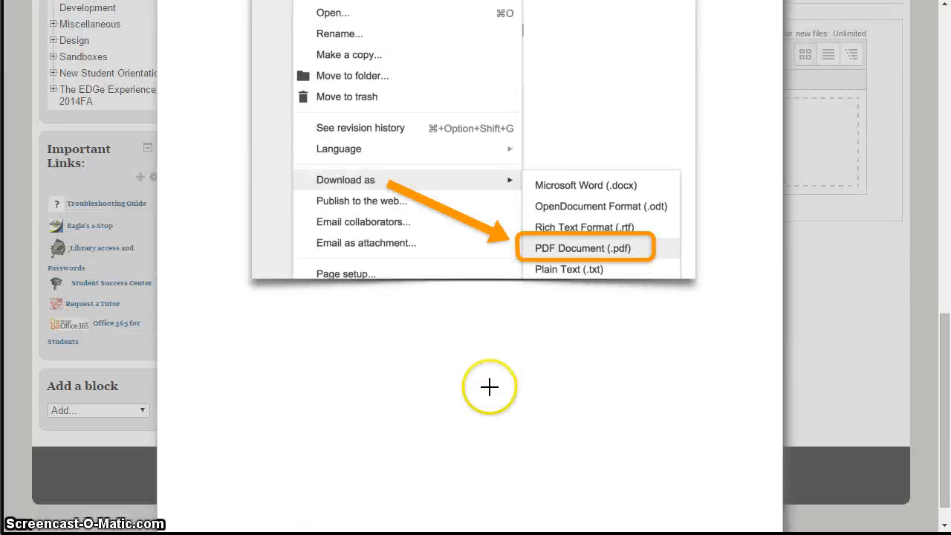
pyautogui.scroll(4, 489, 386)
pyautogui.click(659, 177)
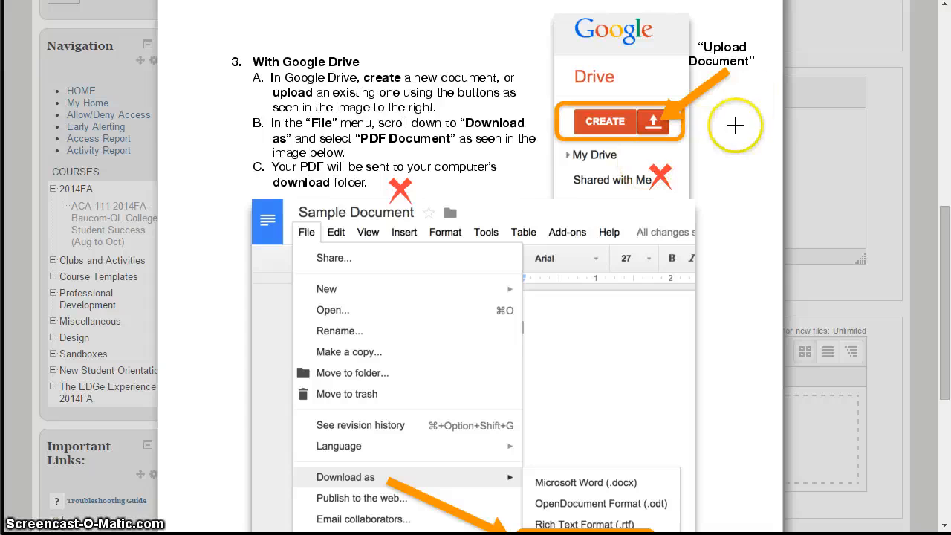
# Switch to the green check mark stamp and place one just above "File" in item B of the Google Drive section.
pyautogui.scroll(4, 736, 149)
pyautogui.click(751, 260)
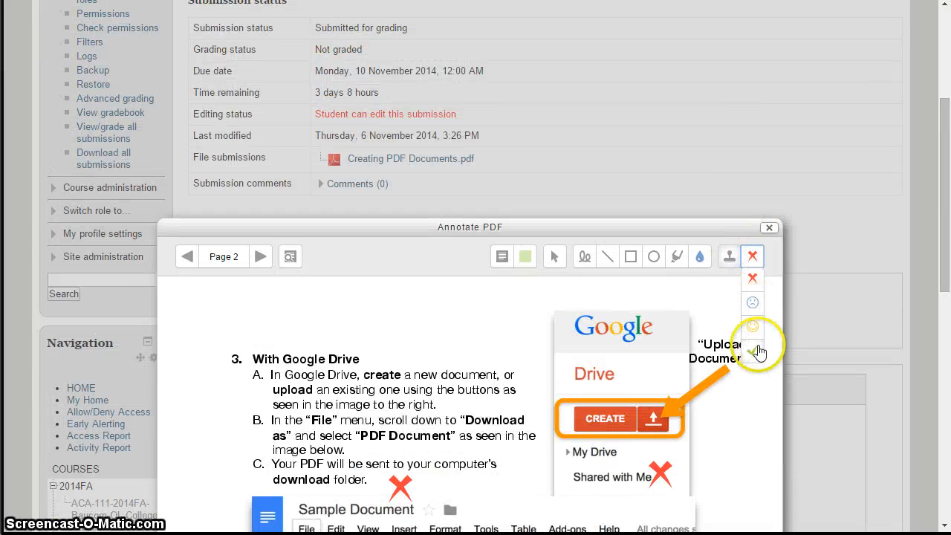
pyautogui.click(760, 340)
pyautogui.scroll(-5, 617, 339)
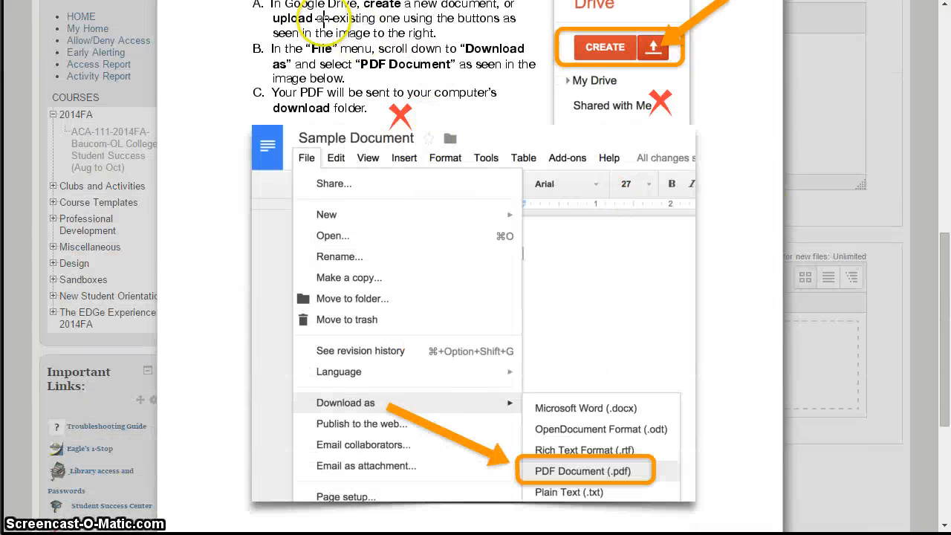
pyautogui.click(325, 20)
pyautogui.scroll(1, 407, 61)
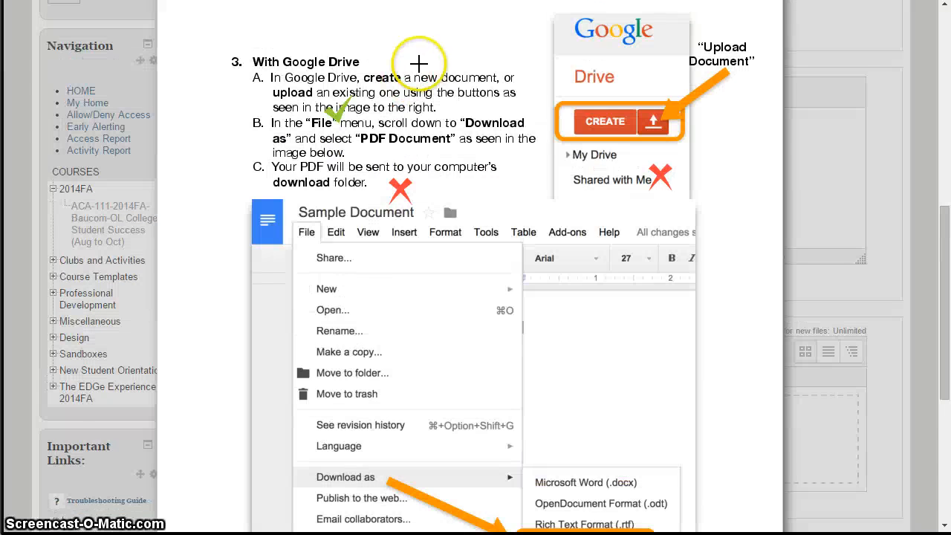
# Go to page 3 and draw a large green check mark stamp over items A and B and the zamzar.com steps screenshot.
pyautogui.scroll(1, 223, 74)
pyautogui.click(260, 34)
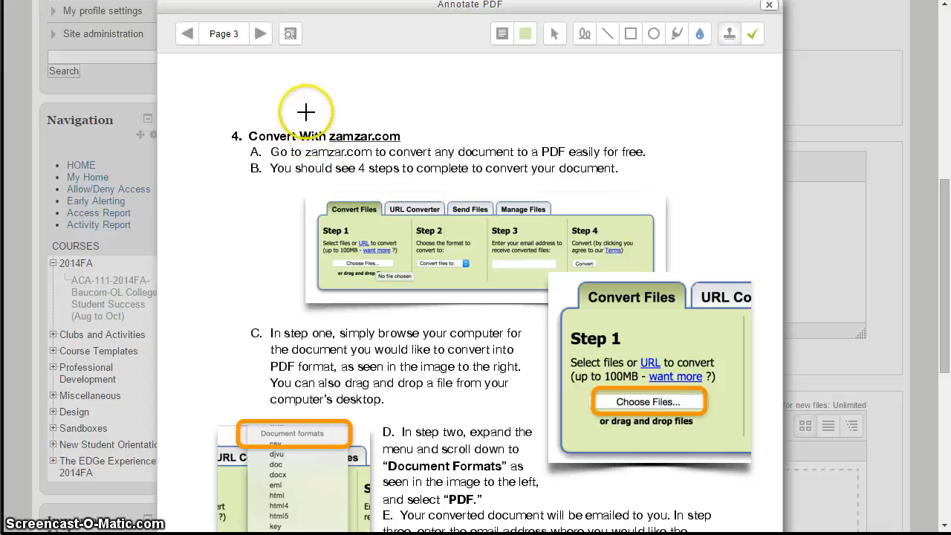
pyautogui.moveTo(329, 106); pyautogui.dragTo(532, 245)
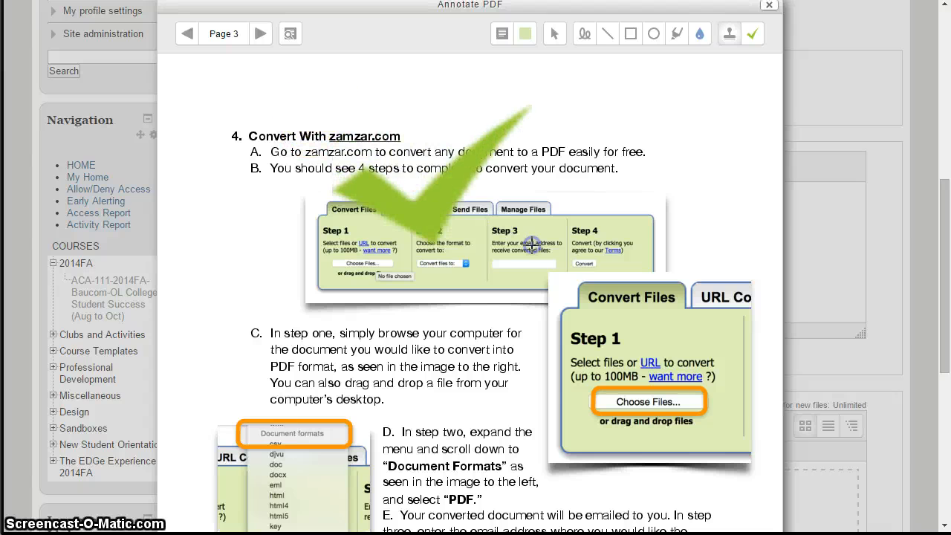
# Place three blue sad face stamps on page 3, one beside "PDF" in item D and two over item F.
pyautogui.click(753, 33)
pyautogui.click(758, 77)
pyautogui.scroll(-2, 552, 190)
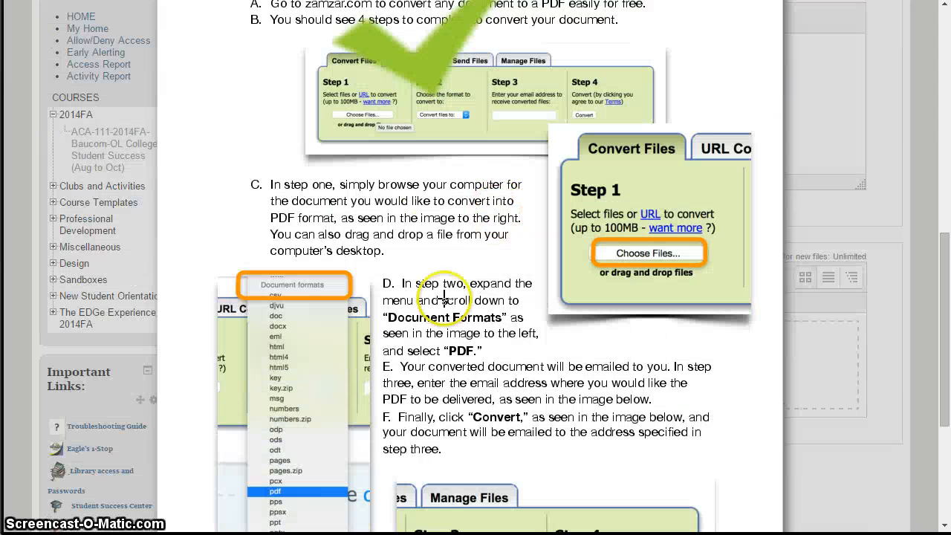
pyautogui.click(531, 356)
pyautogui.click(634, 439)
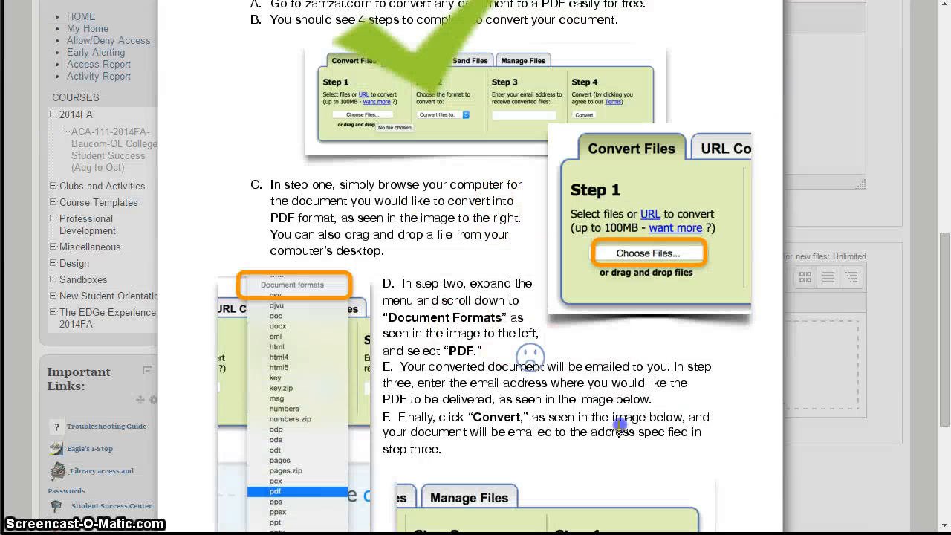
pyautogui.click(509, 437)
pyautogui.scroll(3, 778, 109)
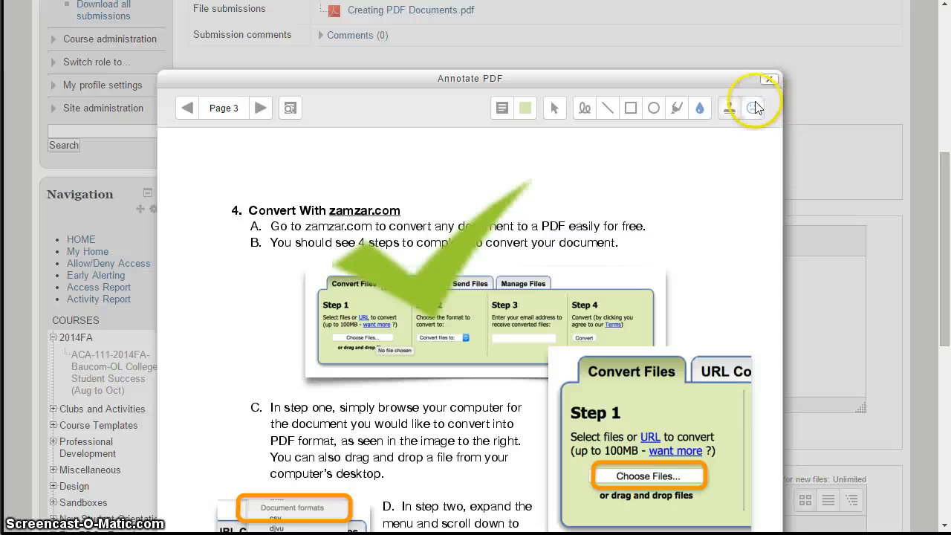
# Draw two yellow smiley face stamps on page 3, a huge one over the Step 3 and 4 screenshot and a smaller one over item D.
pyautogui.click(754, 108)
pyautogui.click(760, 162)
pyautogui.scroll(-6, 669, 206)
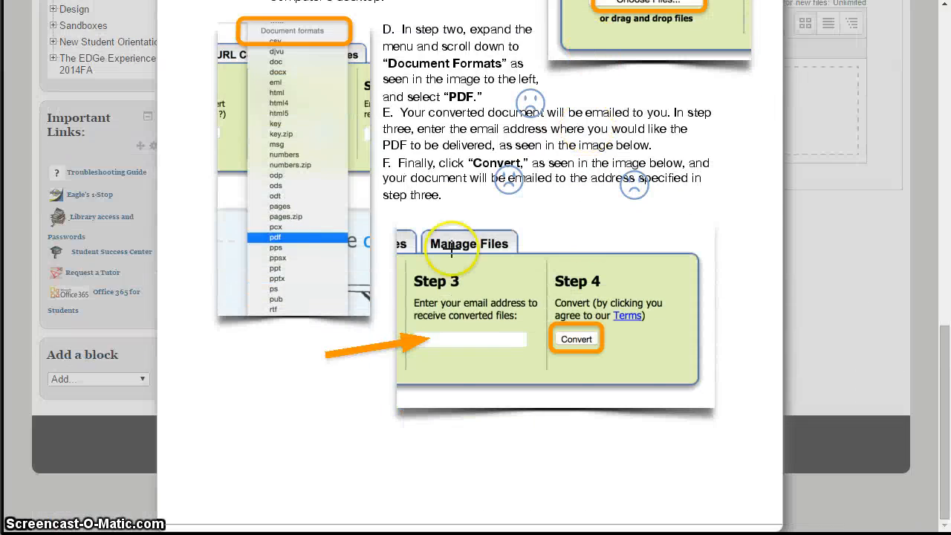
pyautogui.moveTo(246, 169); pyautogui.dragTo(656, 515)
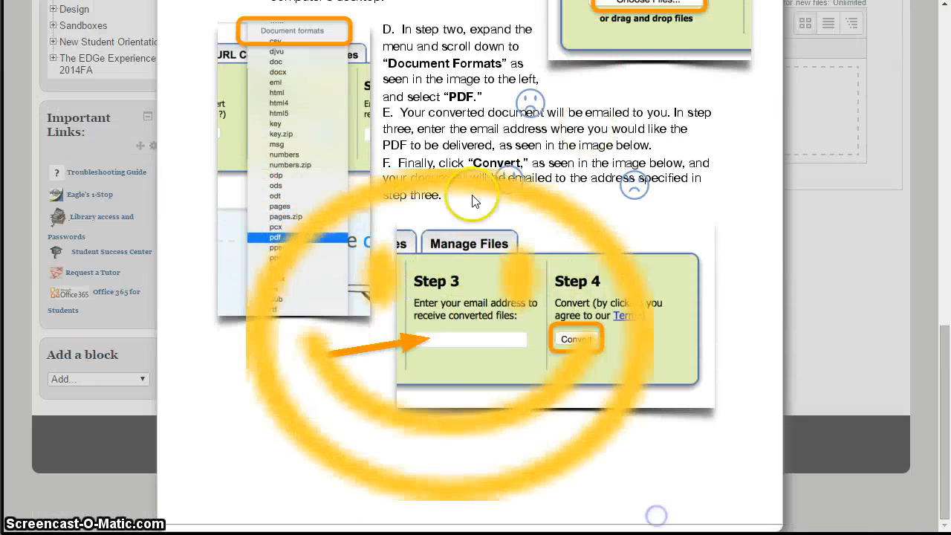
pyautogui.moveTo(383, 25); pyautogui.dragTo(470, 106)
pyautogui.scroll(5, 574, 104)
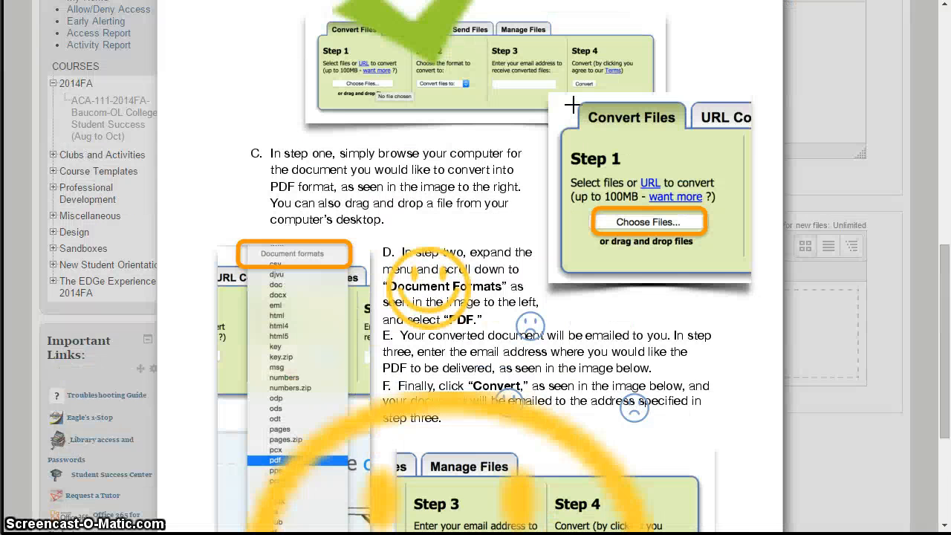
# Move the Annotate PDF window higher on the page, close it and find the Annotate PDF status below the feedback comments.
pyautogui.scroll(2, 574, 104)
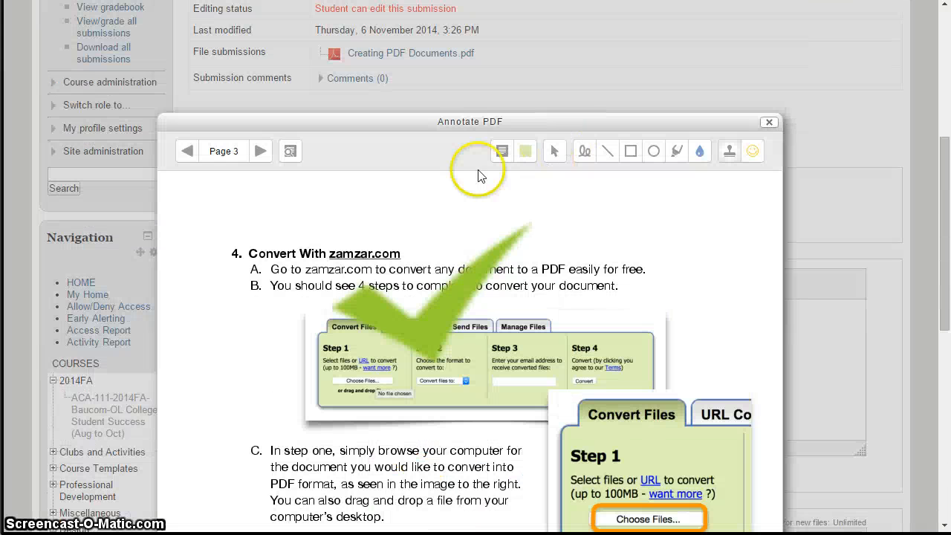
pyautogui.moveTo(700, 124); pyautogui.dragTo(703, 59)
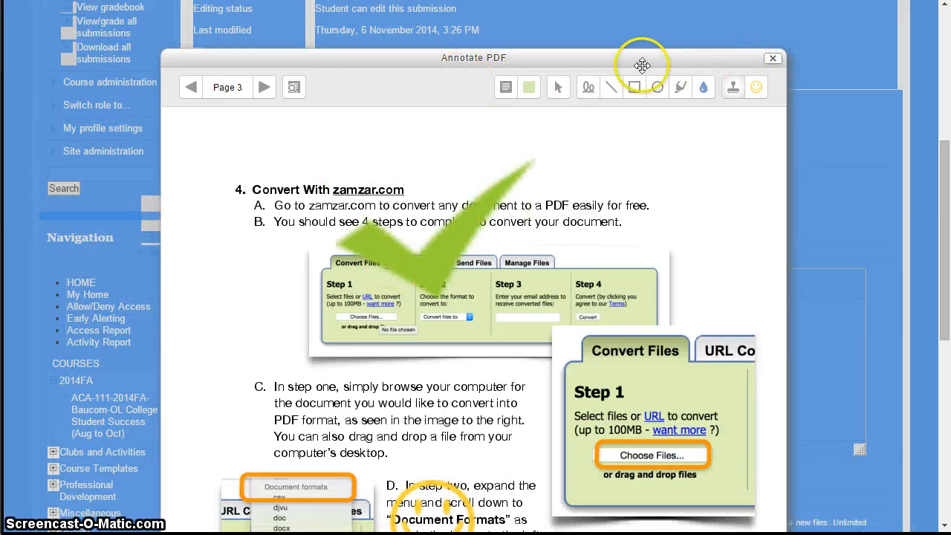
pyautogui.click(776, 64)
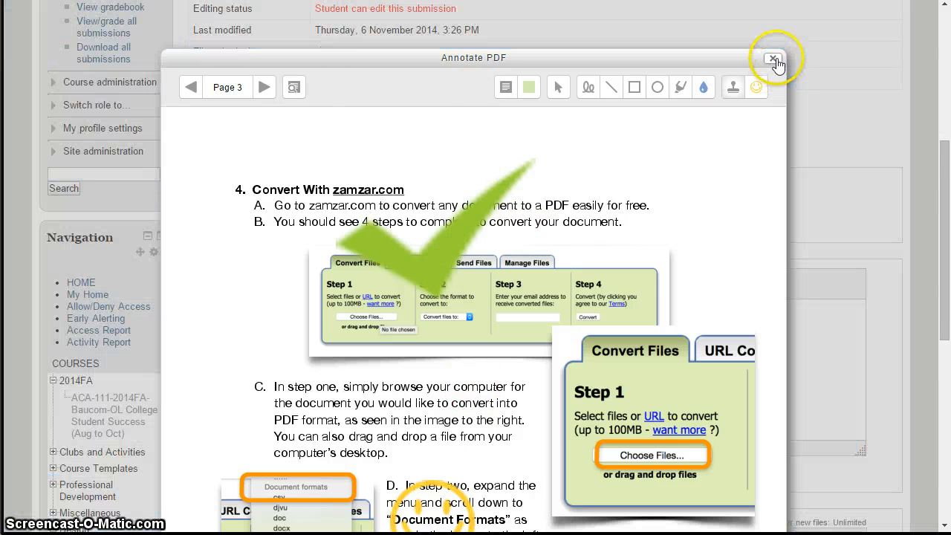
pyautogui.click(776, 64)
pyautogui.scroll(1, 471, 136)
pyautogui.scroll(-2, 473, 138)
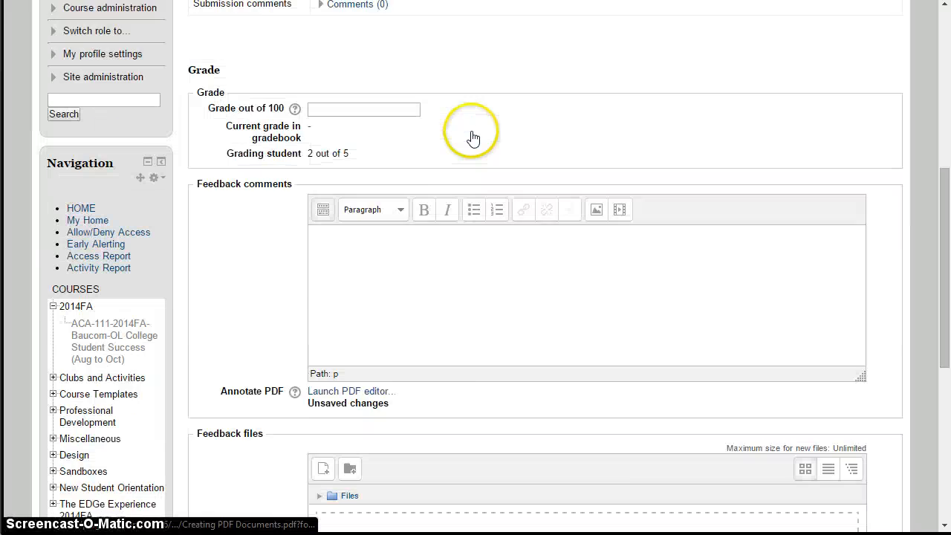
pyautogui.scroll(-2, 431, 216)
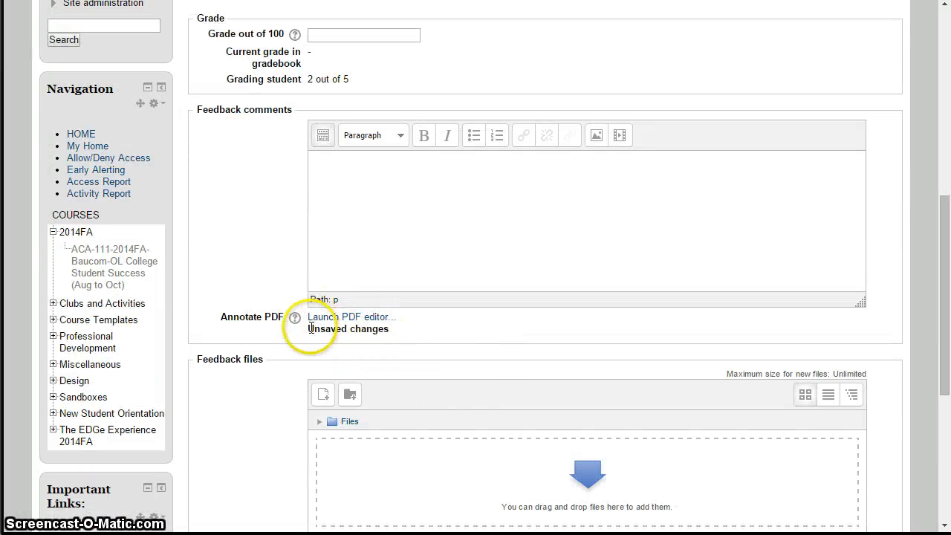
pyautogui.click(402, 330)
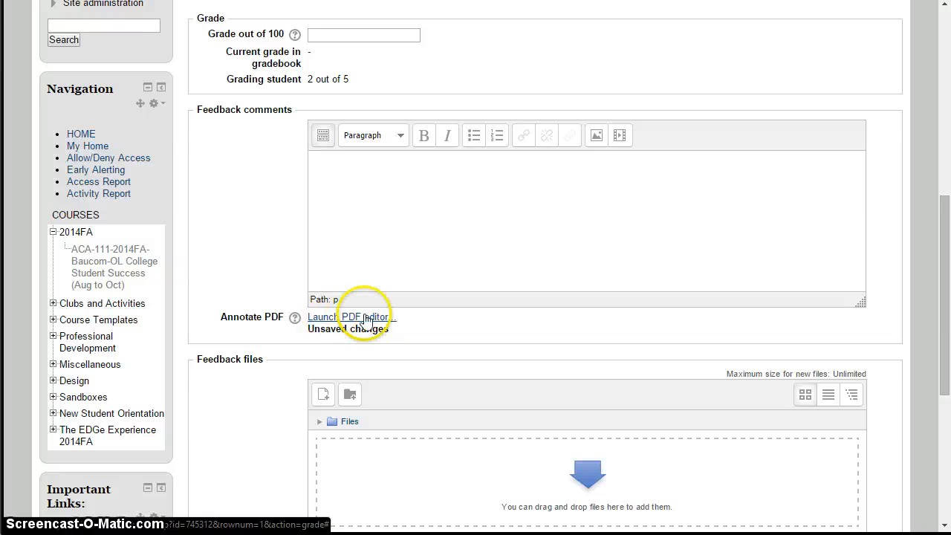
# Reopen the PDF editor, go back to page 1 to check the annotations, and close the editor.
pyautogui.click(346, 322)
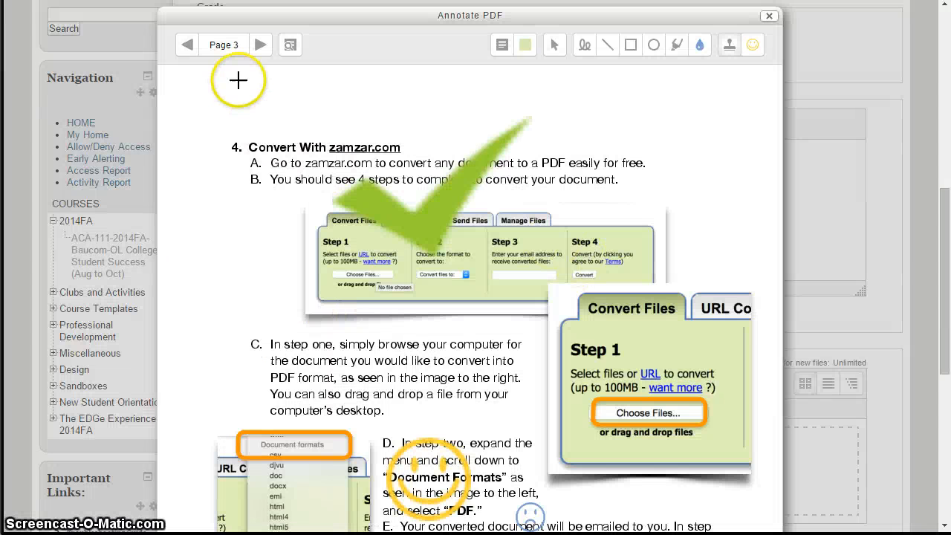
pyautogui.click(181, 48)
pyautogui.click(181, 48)
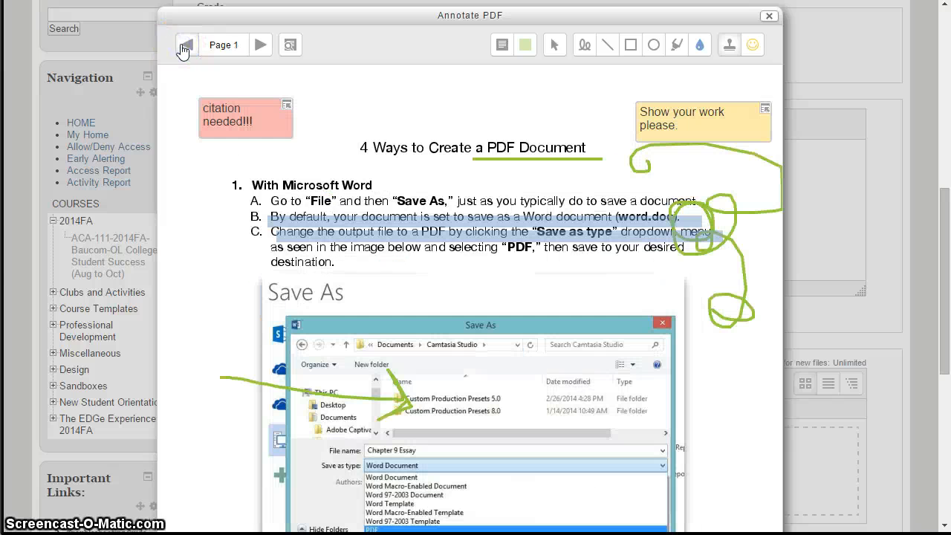
pyautogui.click(772, 16)
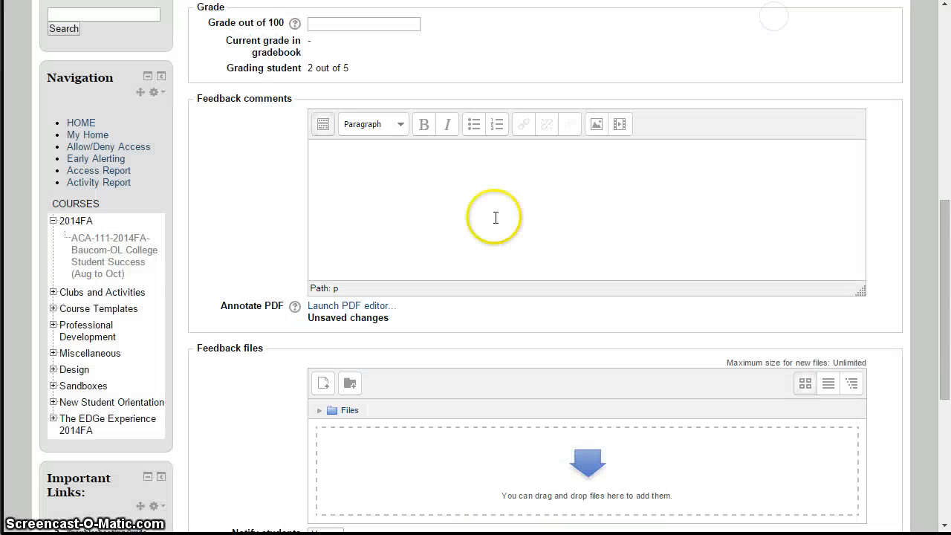
# Enter a grade of 95 and the feedback comment "feedback", and save the changes.
pyautogui.scroll(3, 493, 219)
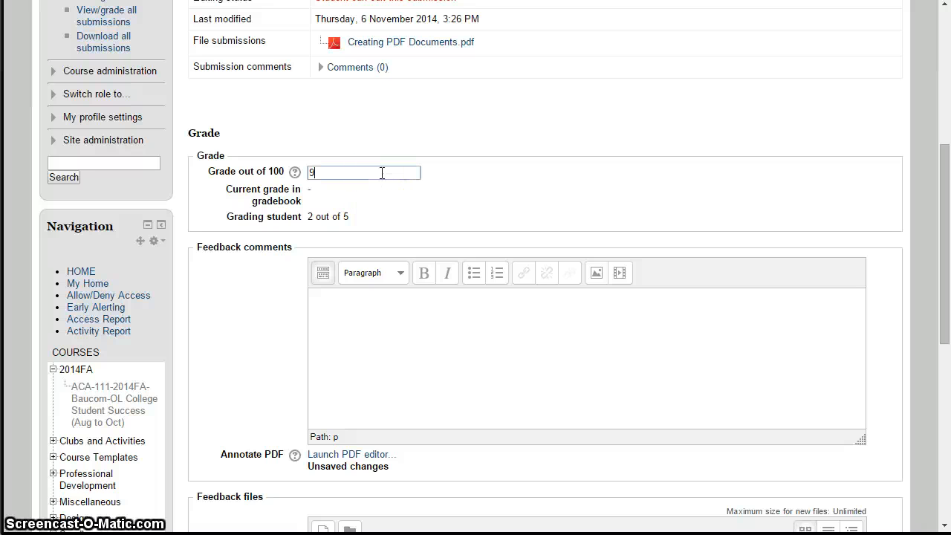
pyautogui.click(590, 353)
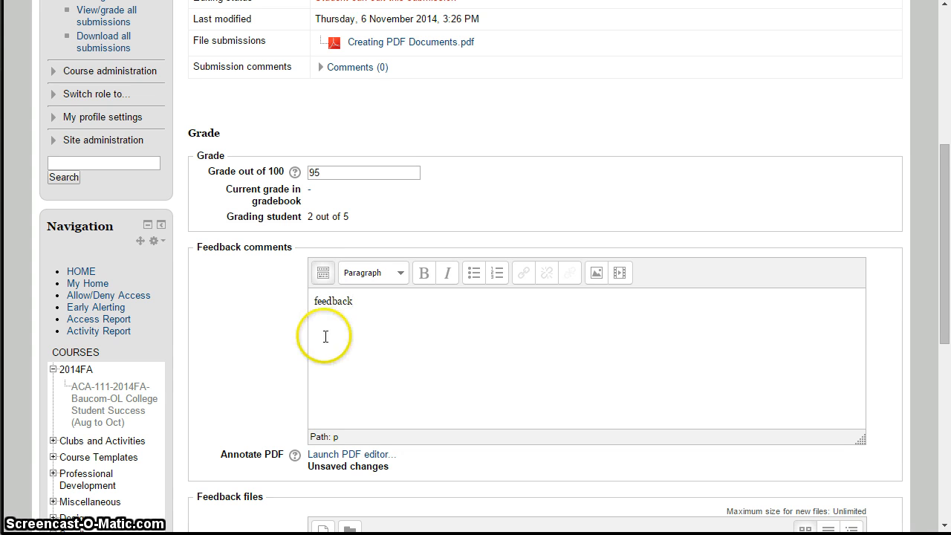
pyautogui.scroll(-3, 325, 338)
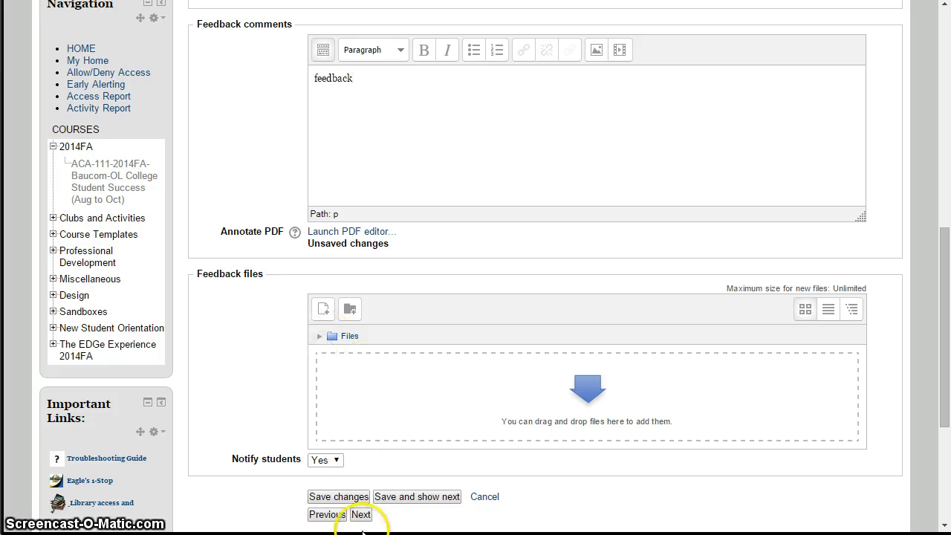
pyautogui.click(344, 500)
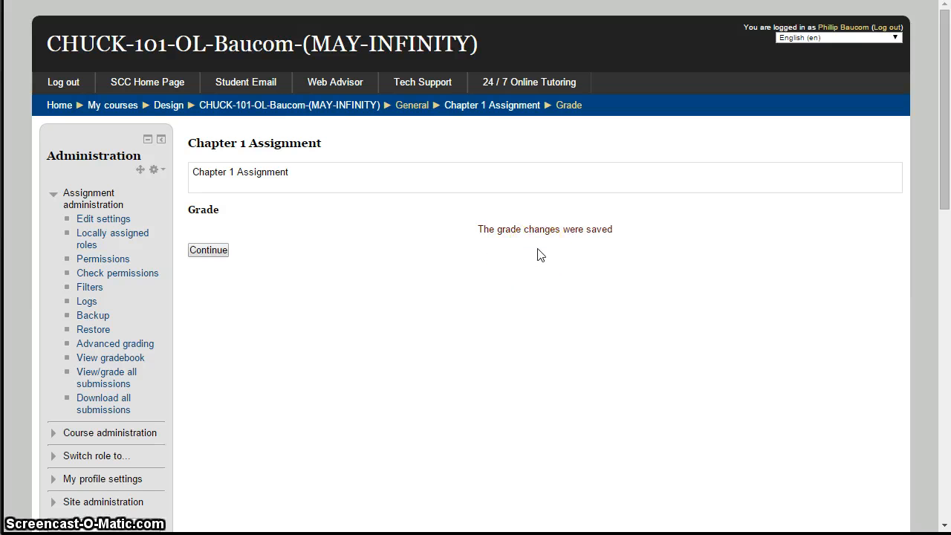
# Return to the grading table, log in as the graded student and open Chapter 1 Assignment from the course page.
pyautogui.click(200, 249)
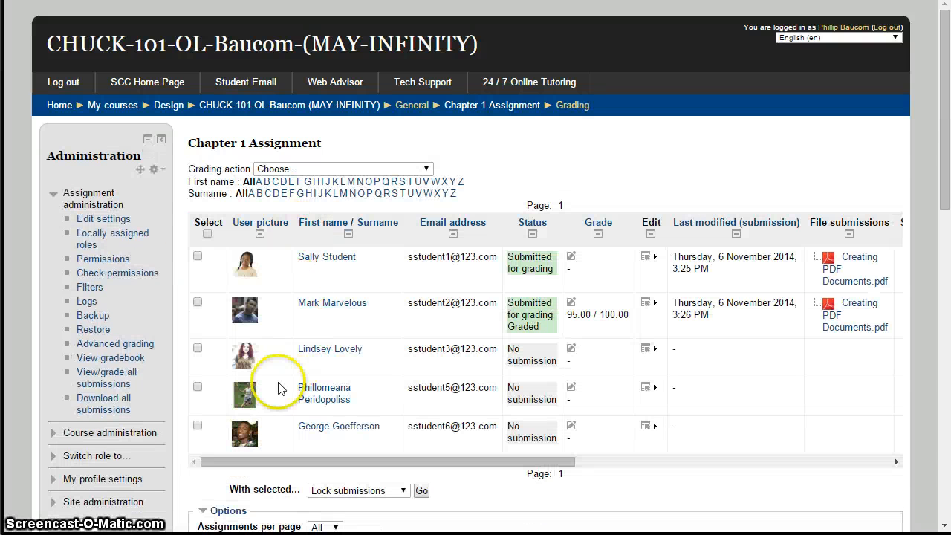
pyautogui.click(248, 310)
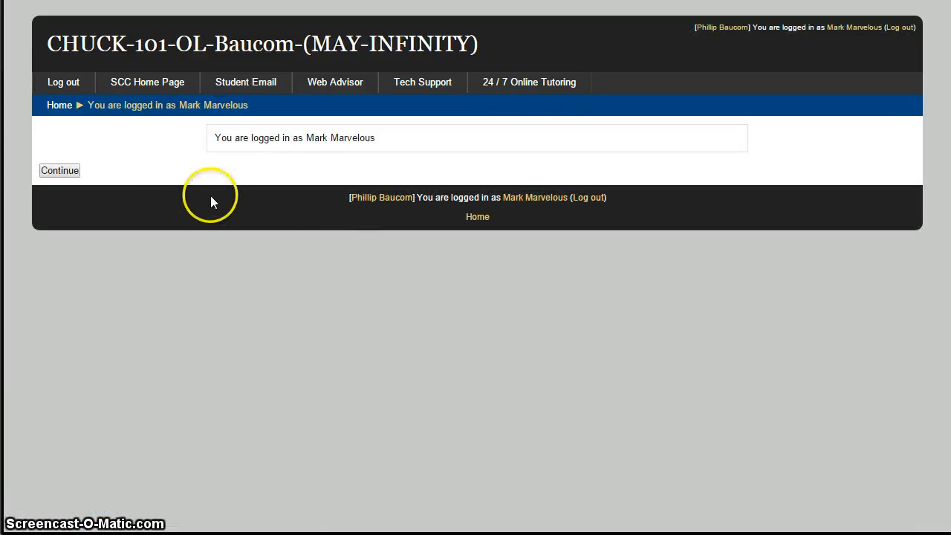
pyautogui.click(62, 177)
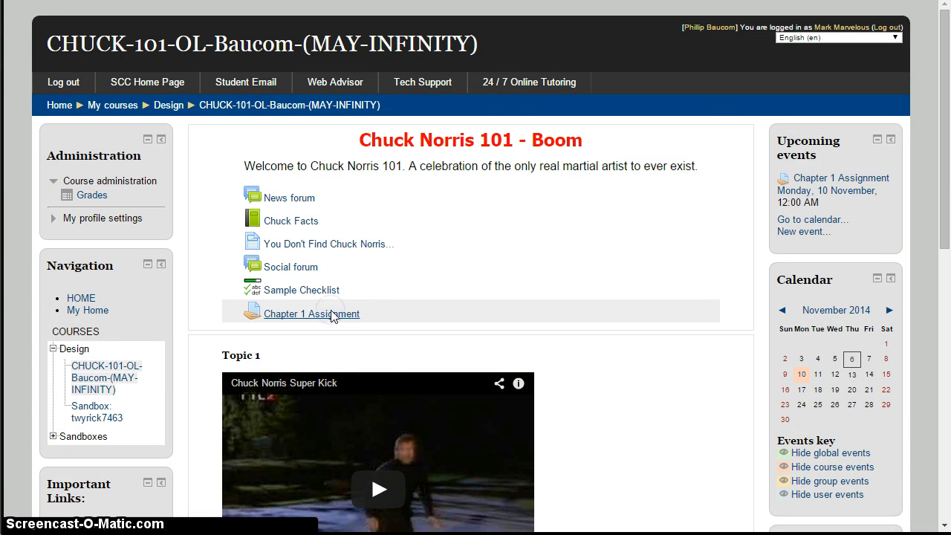
pyautogui.click(332, 315)
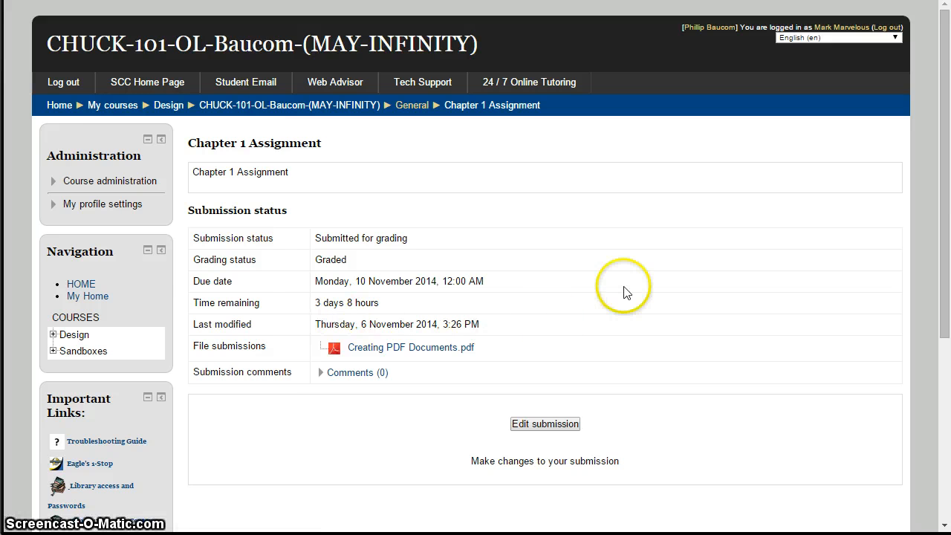
# Review the student's submission status, grade and feedback comments on the assignment page.
pyautogui.scroll(-1, 624, 292)
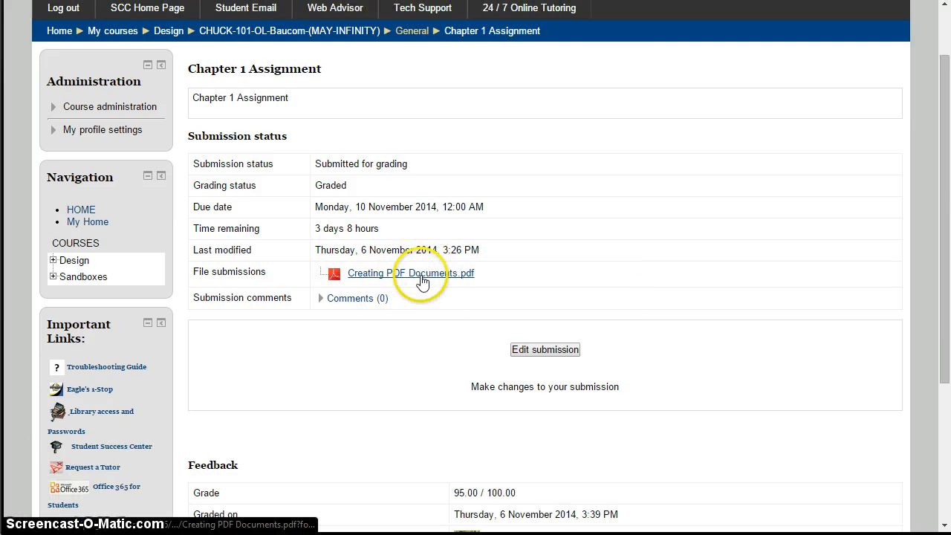
pyautogui.scroll(-3, 504, 431)
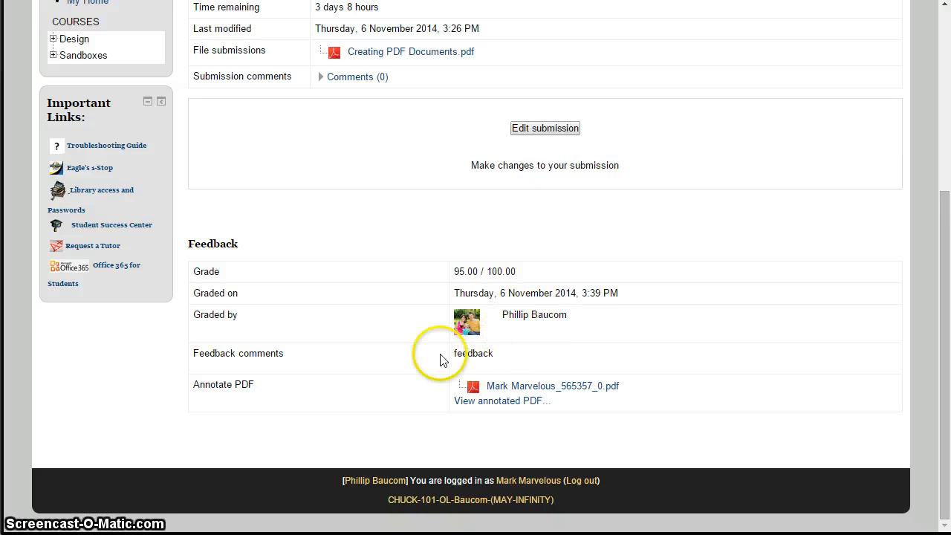
pyautogui.moveTo(492, 354); pyautogui.dragTo(462, 356)
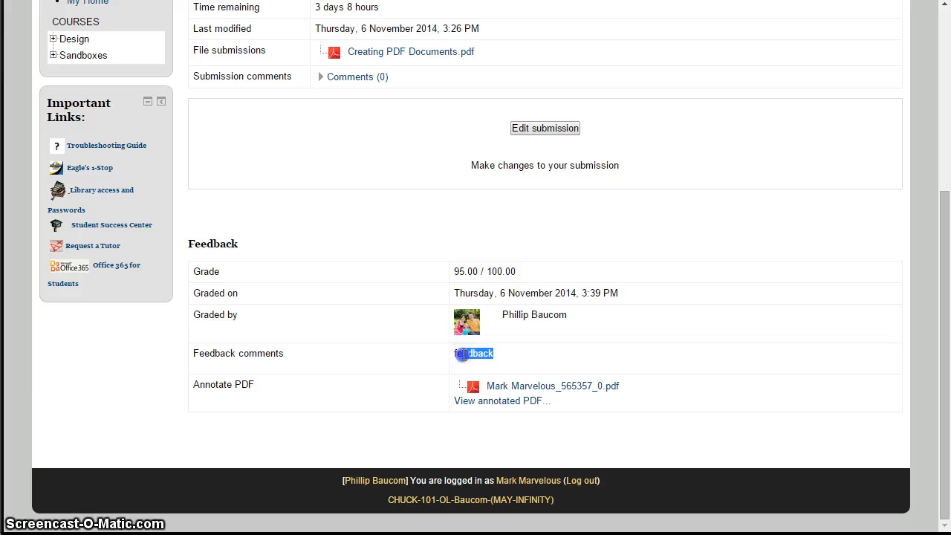
# Download the student's annotated PDF and open its online annotated view to look through page 1.
pyautogui.click(571, 387)
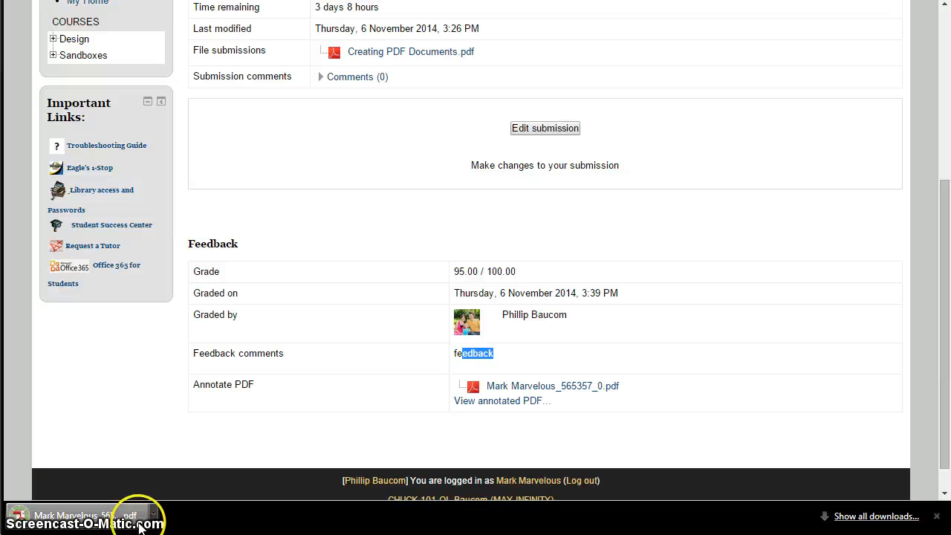
pyautogui.click(508, 402)
pyautogui.scroll(-2, 540, 232)
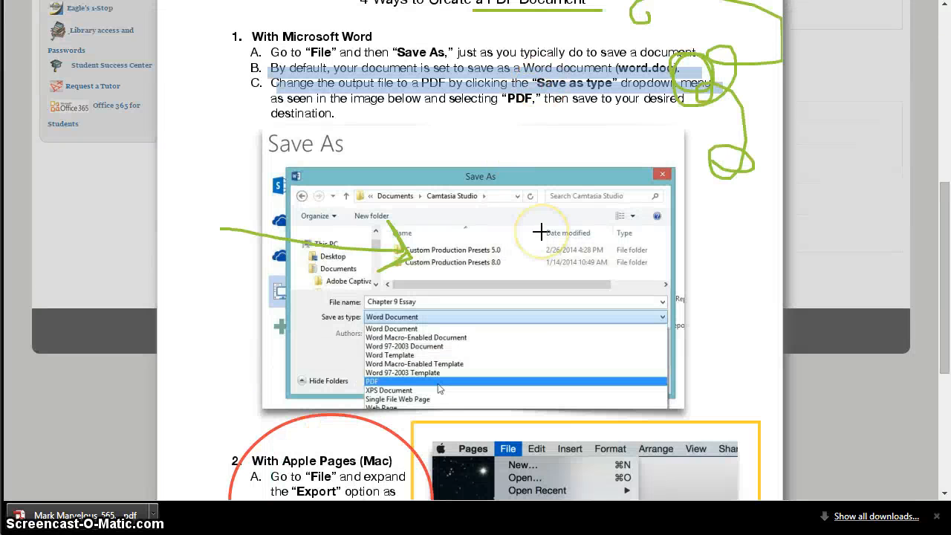
# Look through the annotations on the rest of page 1 and on pages 2 and 3, and close the annotated PDF view.
pyautogui.scroll(-1, 539, 232)
pyautogui.scroll(3, 537, 234)
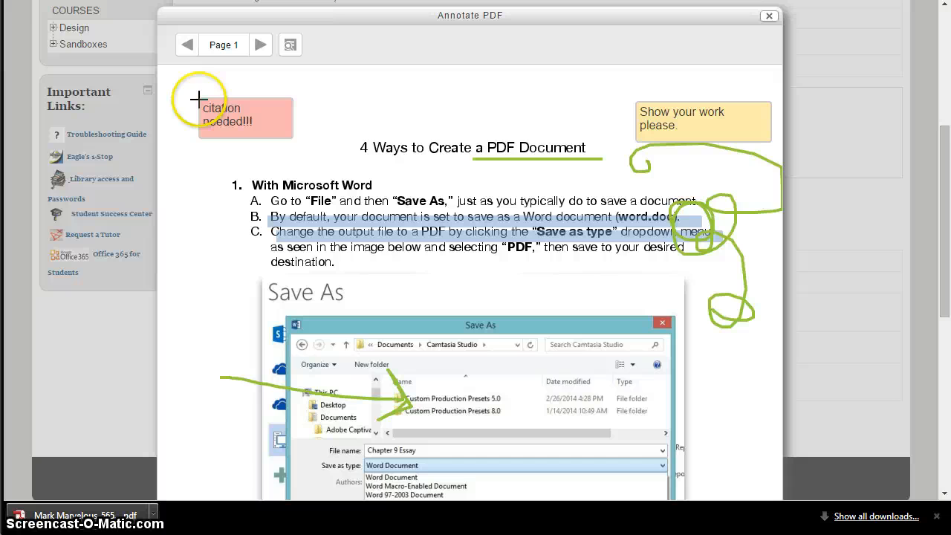
pyautogui.click(260, 45)
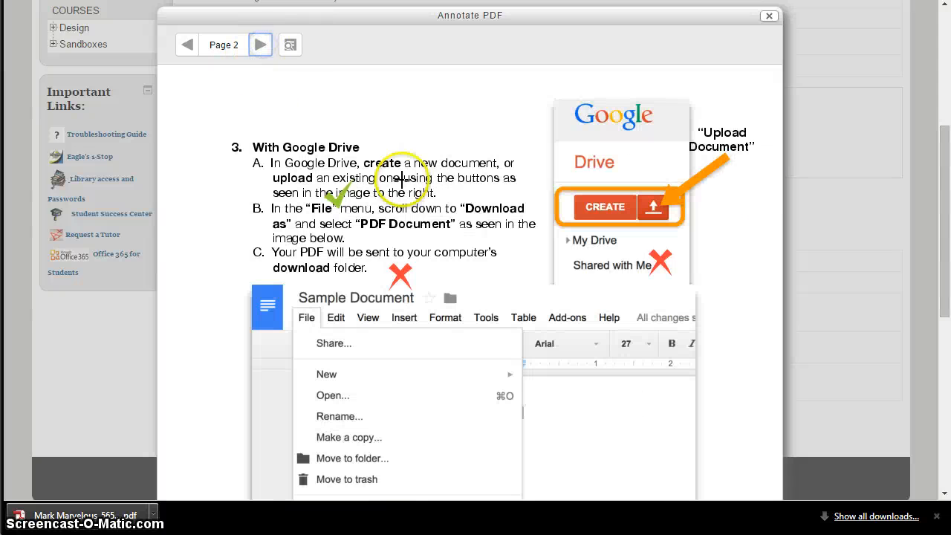
pyautogui.scroll(-1, 565, 186)
pyautogui.scroll(1, 601, 185)
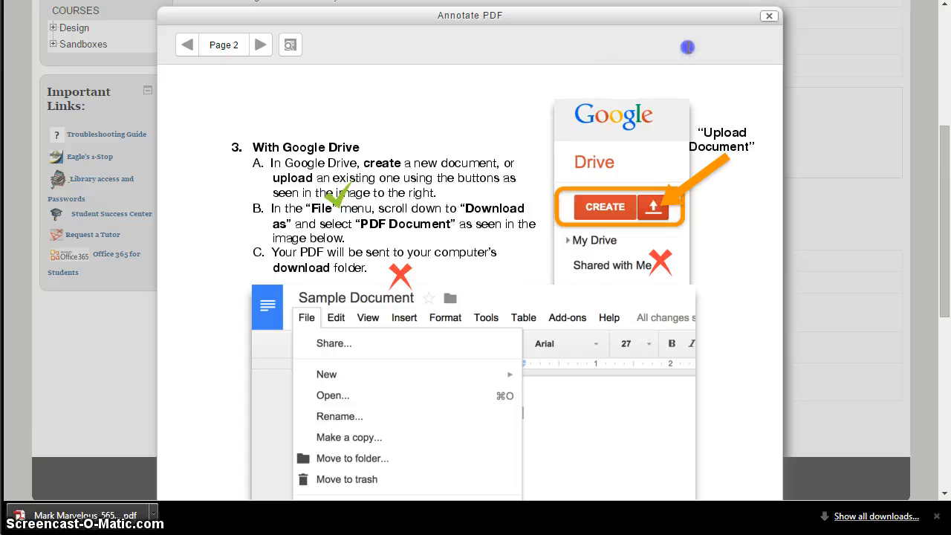
pyautogui.click(259, 44)
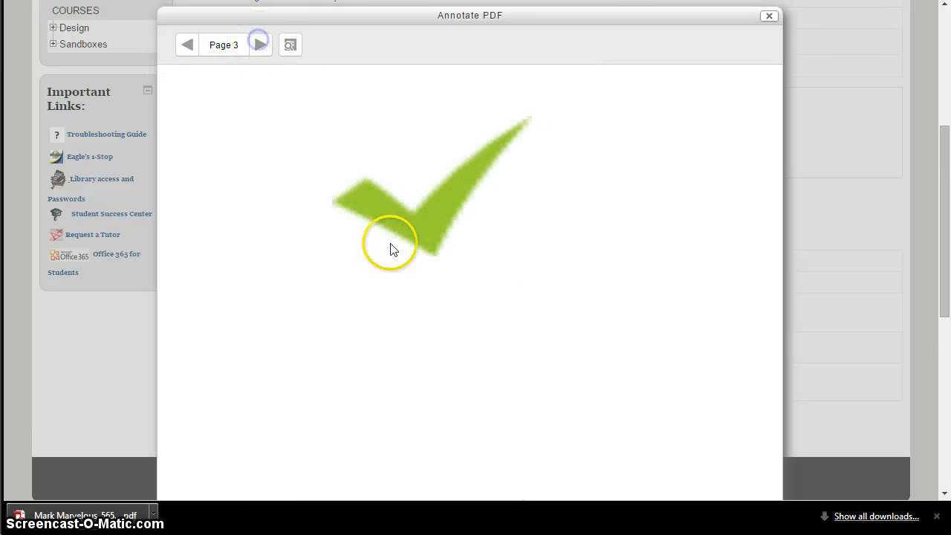
pyautogui.scroll(-6, 526, 267)
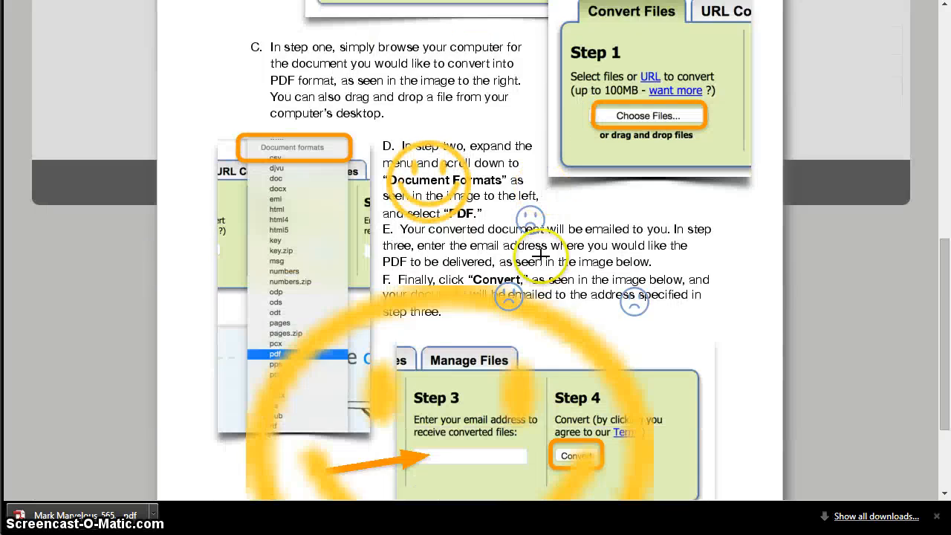
pyautogui.scroll(7, 541, 255)
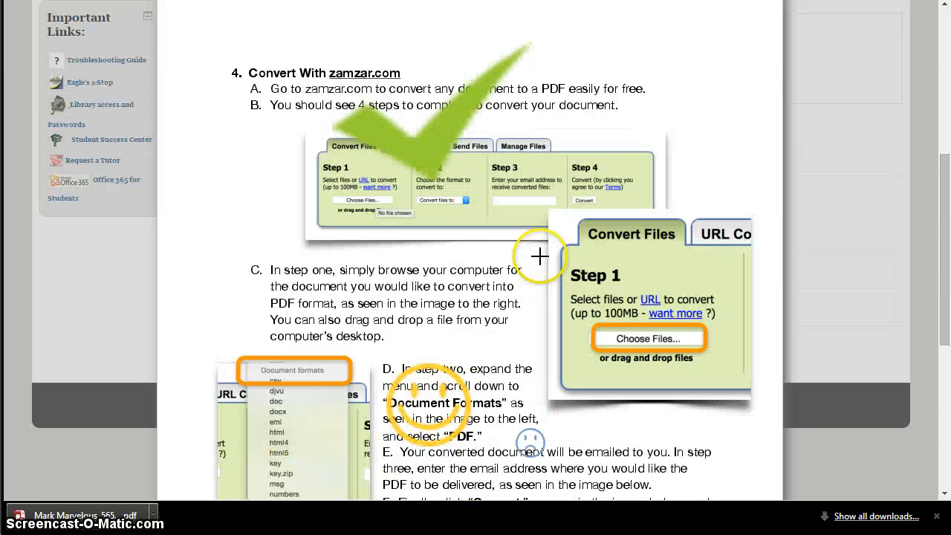
pyautogui.scroll(3, 159, 147)
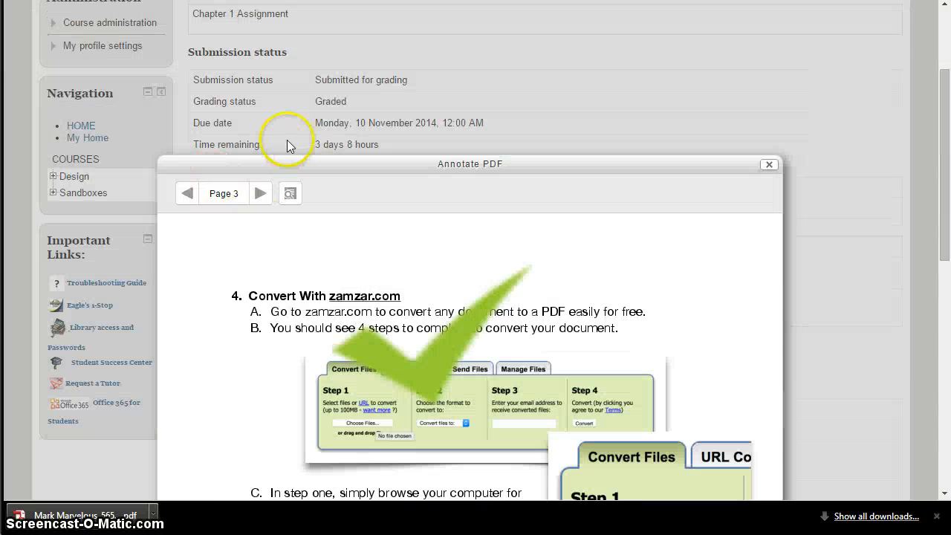
pyautogui.click(770, 164)
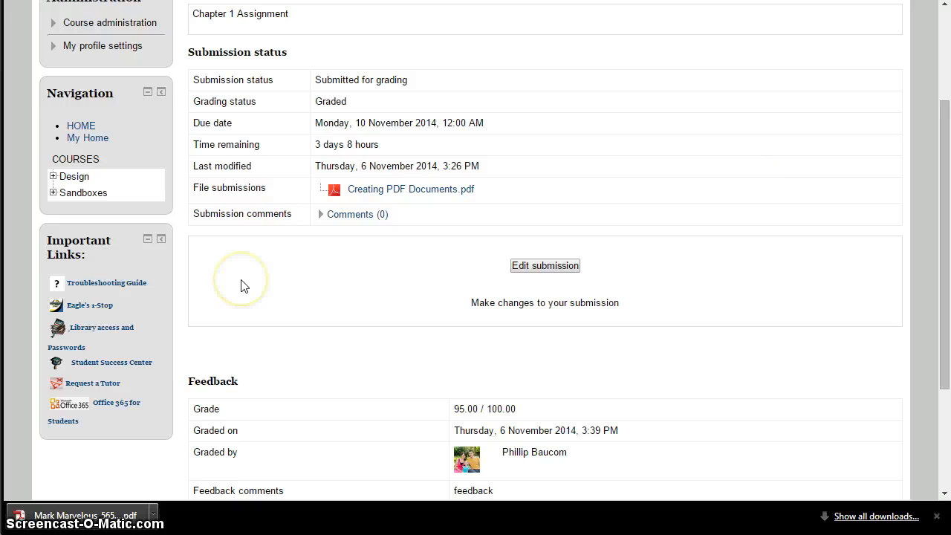
# Leave the student's account and log back in to Moodle as the instructor with the prefilled credentials.
pyautogui.scroll(3, 240, 284)
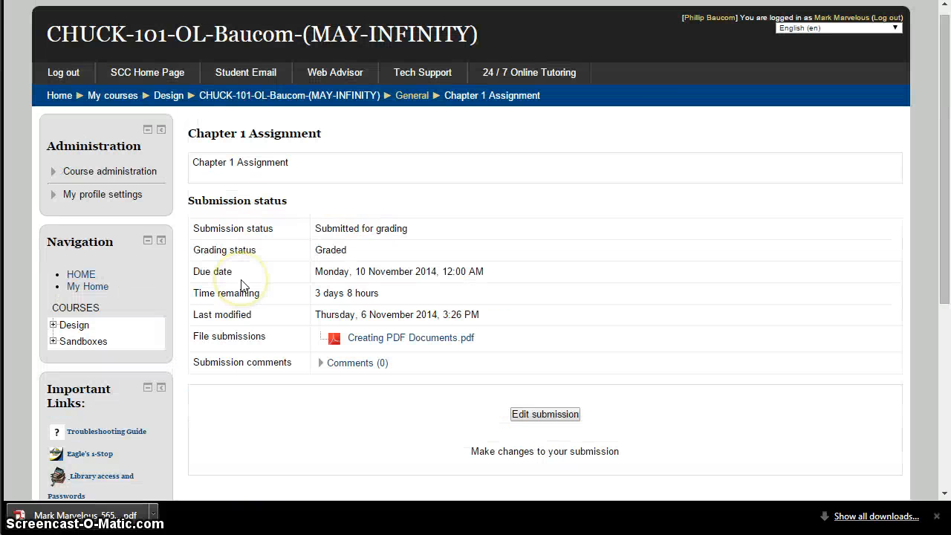
pyautogui.click(704, 17)
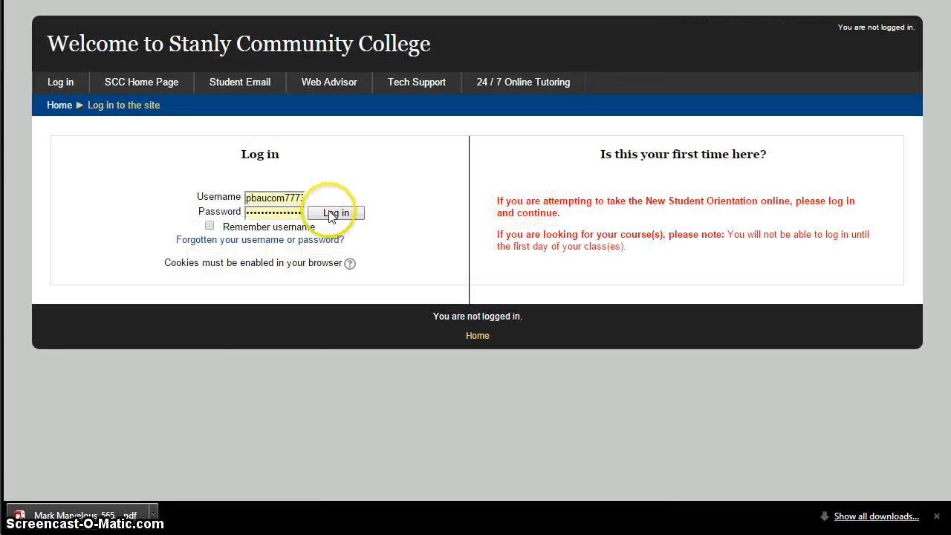
pyautogui.click(331, 213)
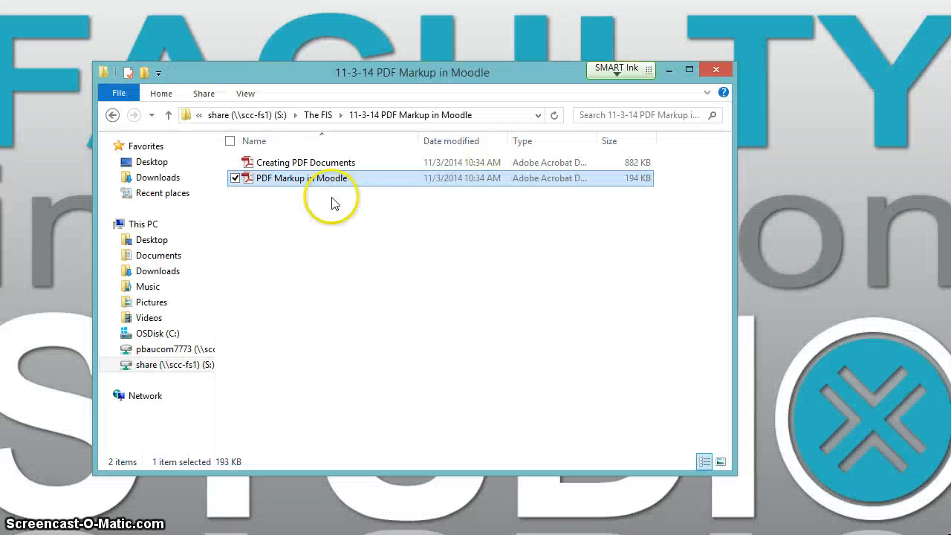
# Switch to the "11-3-14 PDF Markup in Moodle" folder and open the Creating PDF Documents file to view its Microsoft Word instructions.
pyautogui.click(311, 163)
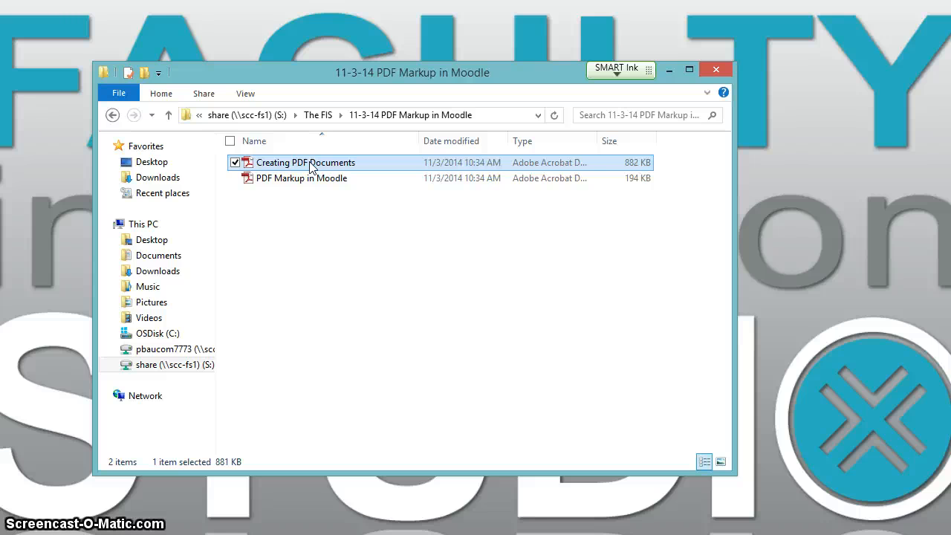
pyautogui.doubleClick(311, 164)
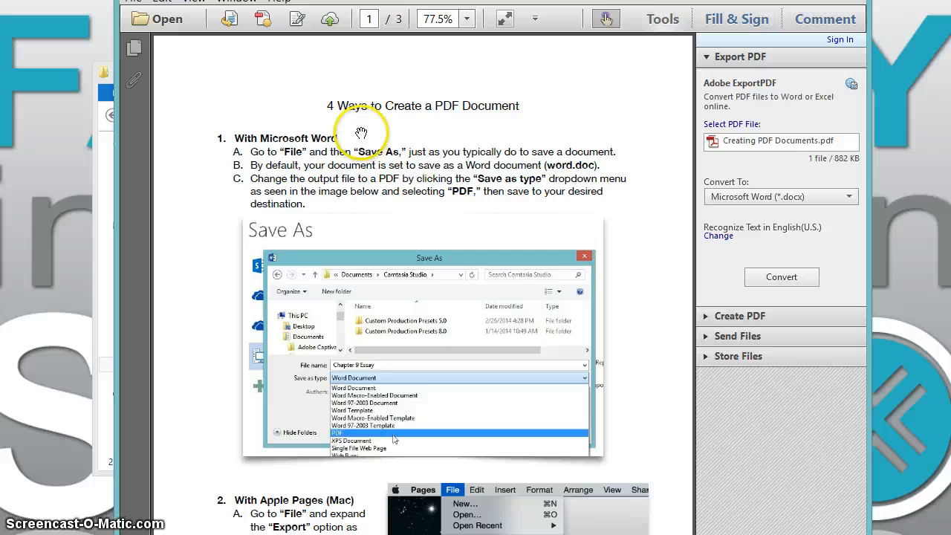
pyautogui.scroll(-1, 367, 130)
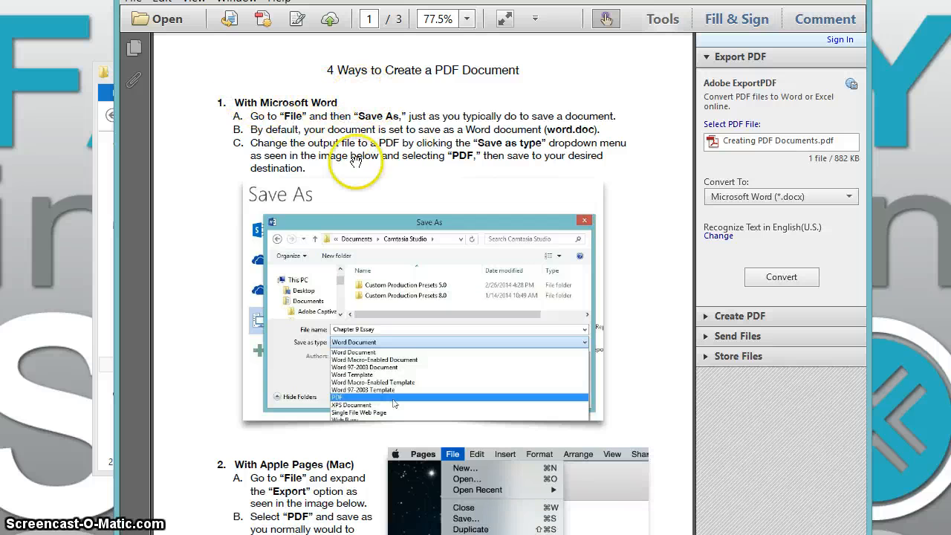
# Switch back to the Moodle course page and point out the Office 365 for Students link under Important Links.
pyautogui.click(119, 534)
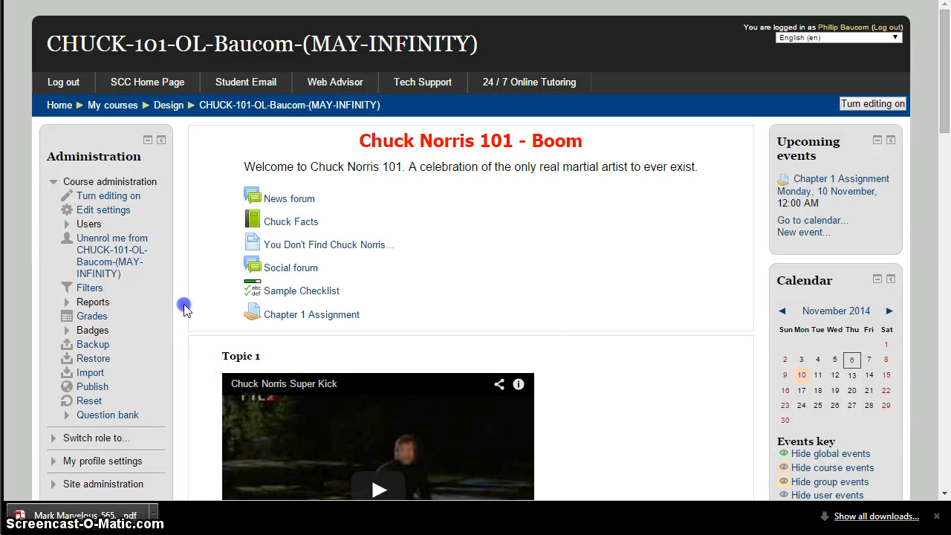
pyautogui.scroll(-12, 185, 306)
pyautogui.scroll(-1, 185, 306)
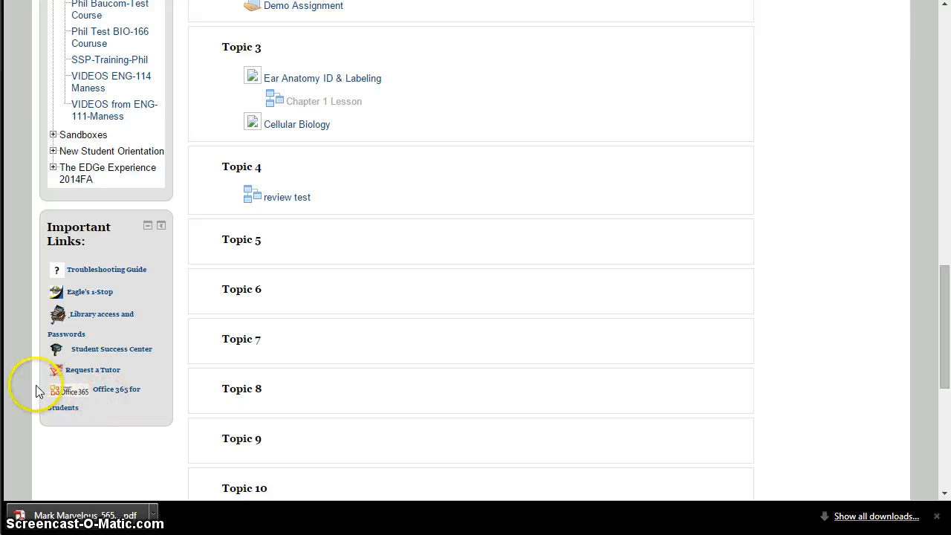
pyautogui.moveTo(36, 386); pyautogui.dragTo(148, 384)
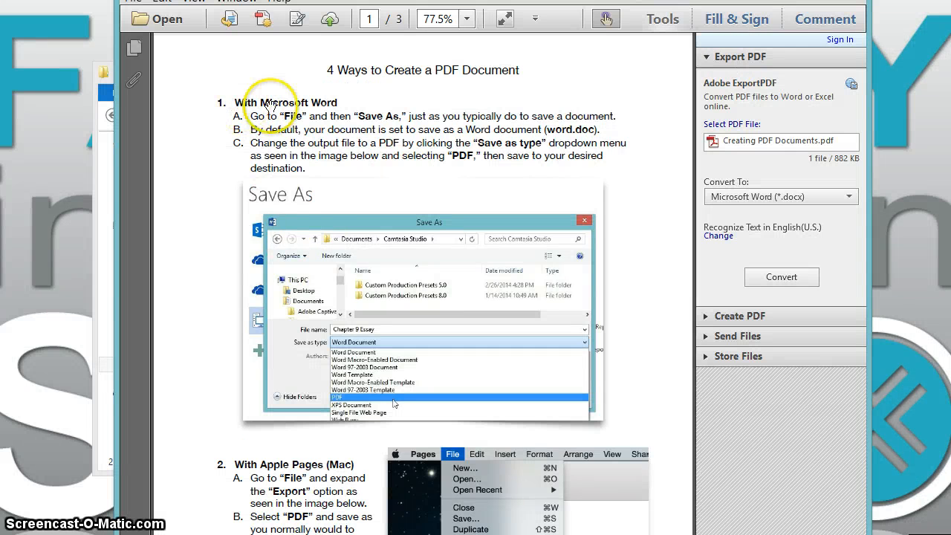
# Return to Creating PDF Documents in Adobe Reader and review the Microsoft Word, Apple Pages, Google Drive and zamzar.com methods for making a PDF.
pyautogui.scroll(-3, 301, 165)
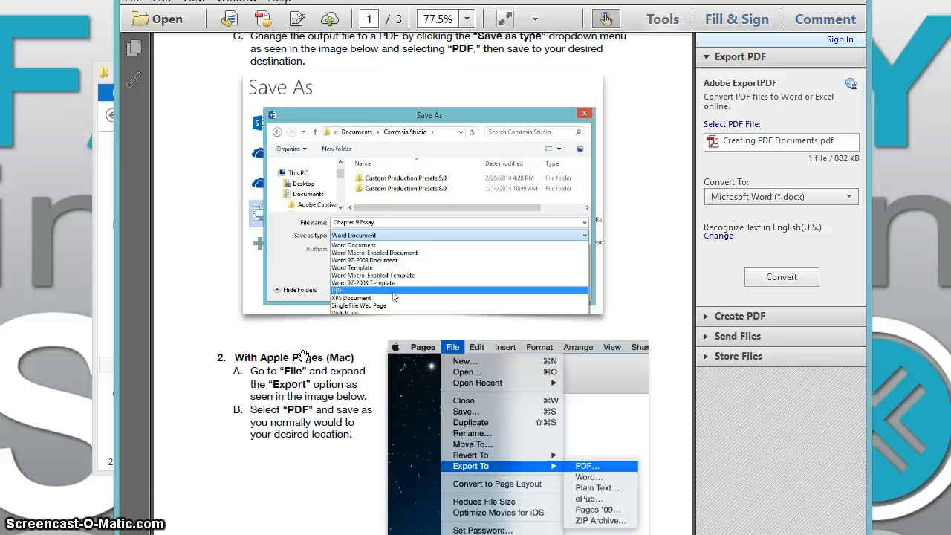
pyautogui.scroll(-3, 303, 358)
pyautogui.scroll(-1, 521, 380)
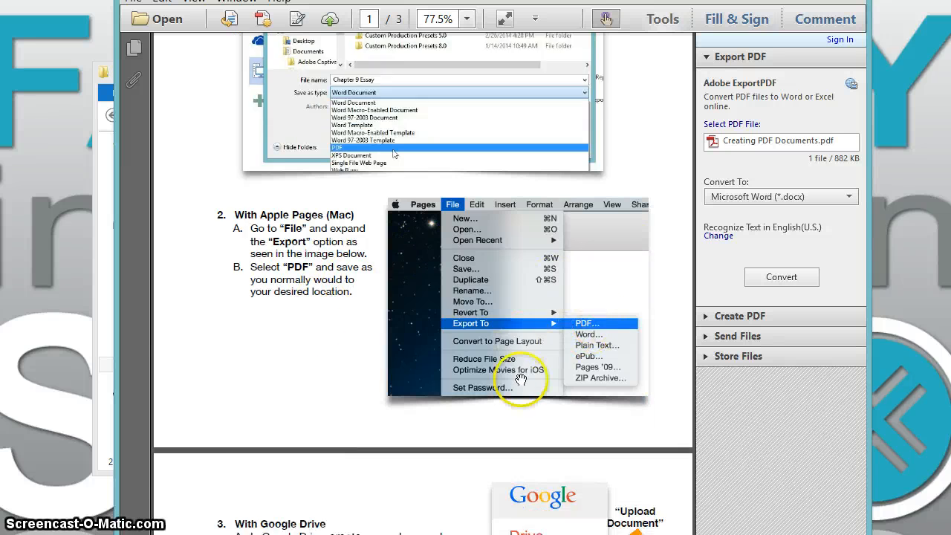
pyautogui.scroll(-10, 521, 380)
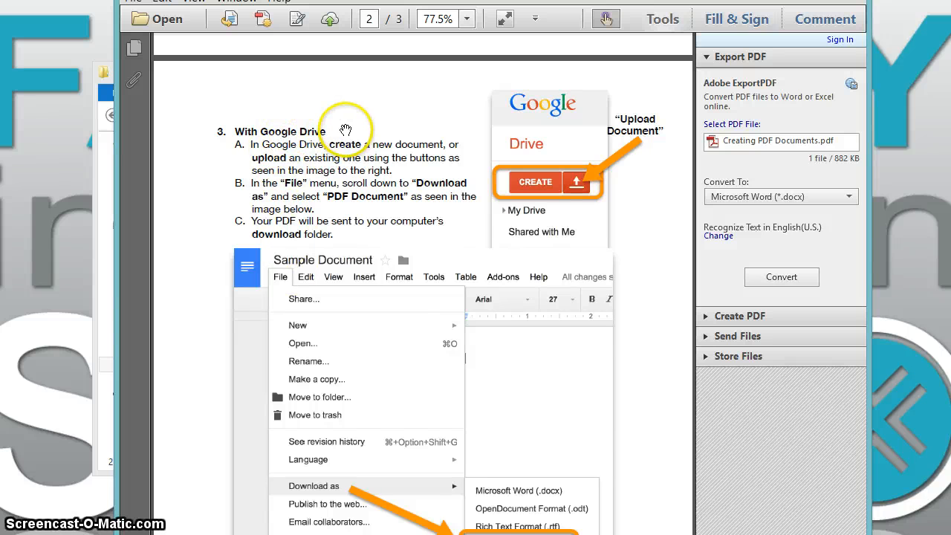
pyautogui.scroll(-3, 394, 279)
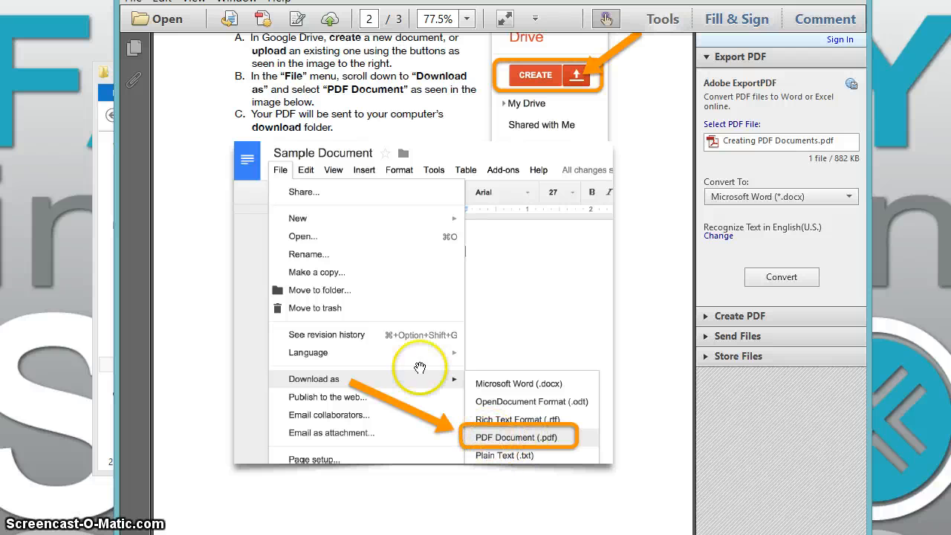
pyautogui.scroll(-18, 360, 234)
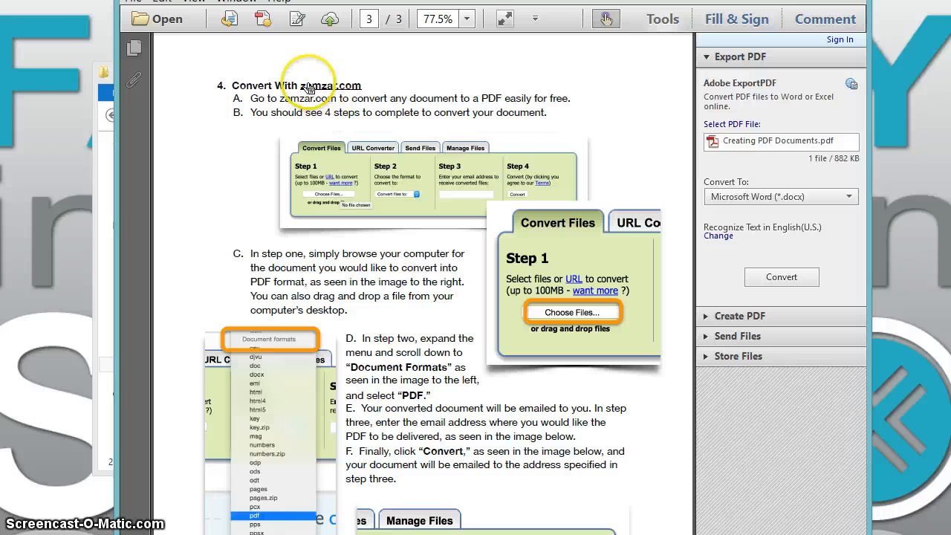
pyautogui.moveTo(371, 84); pyautogui.dragTo(322, 86)
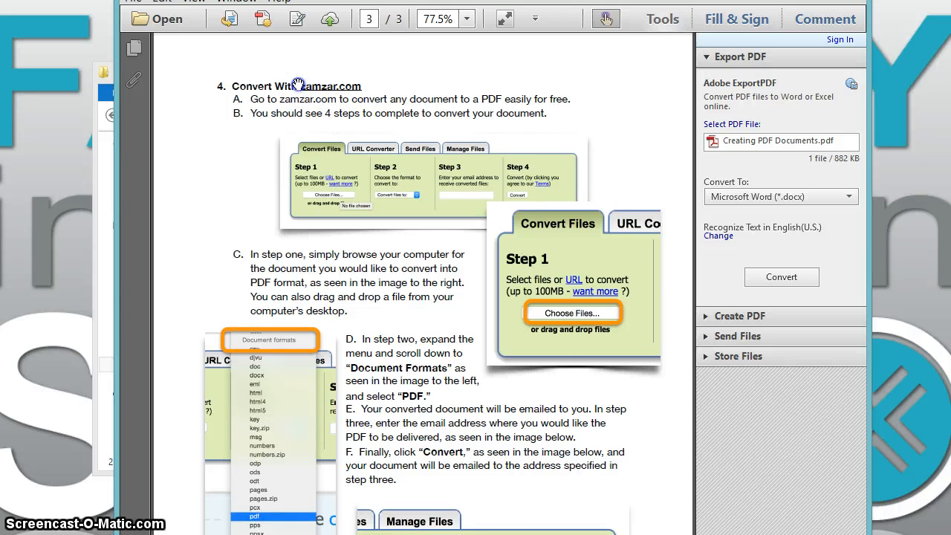
pyautogui.scroll(-1, 331, 144)
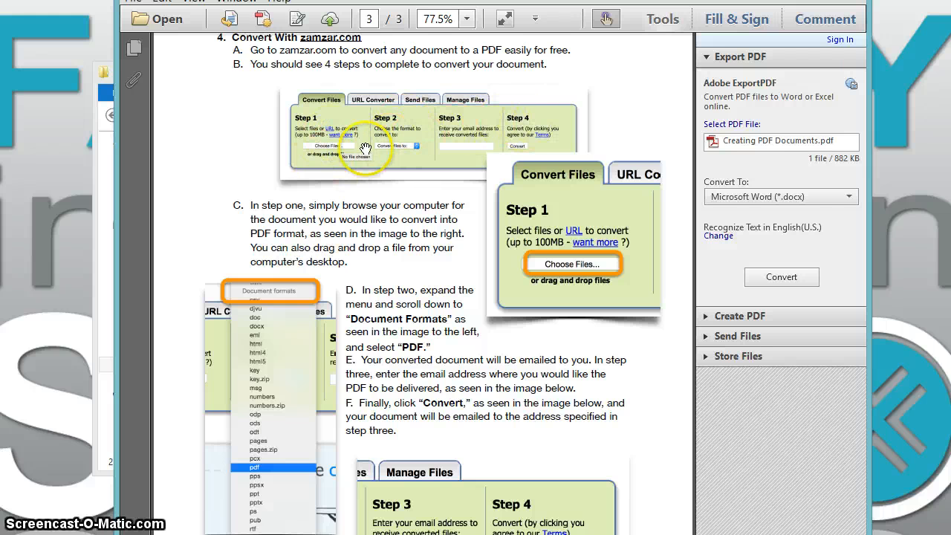
# Go back to the first page of the PDF guide, and switch to the start of the Moodle course page.
pyautogui.scroll(3, 375, 214)
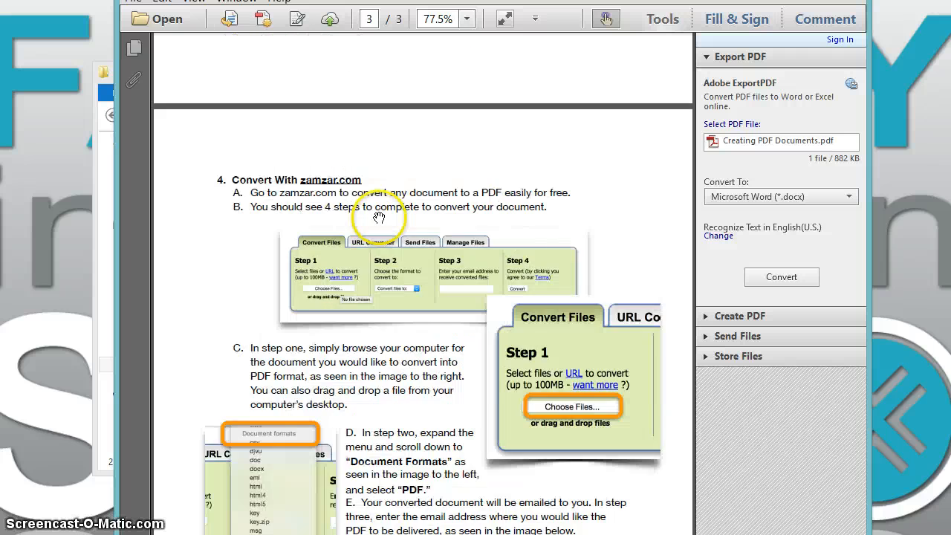
pyautogui.scroll(20, 379, 217)
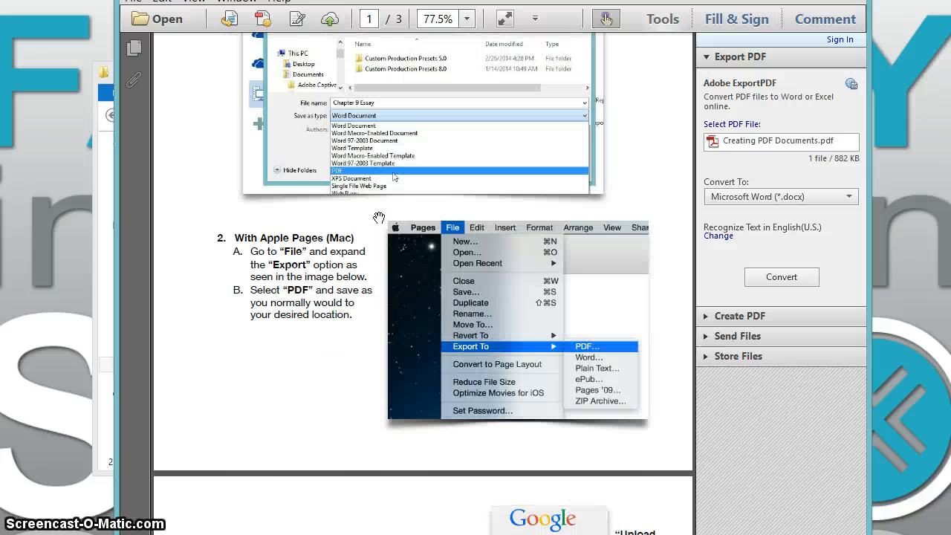
pyautogui.scroll(5, 379, 217)
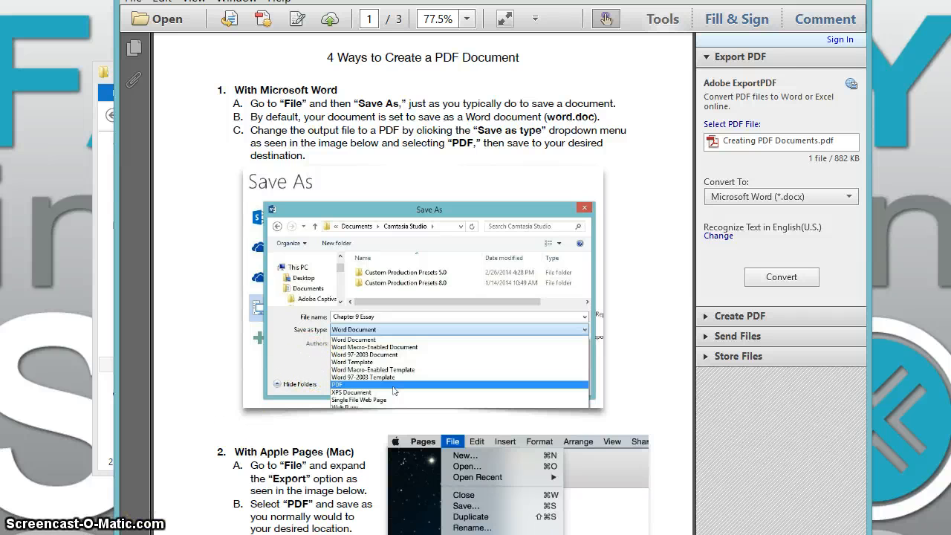
pyautogui.click(152, 511)
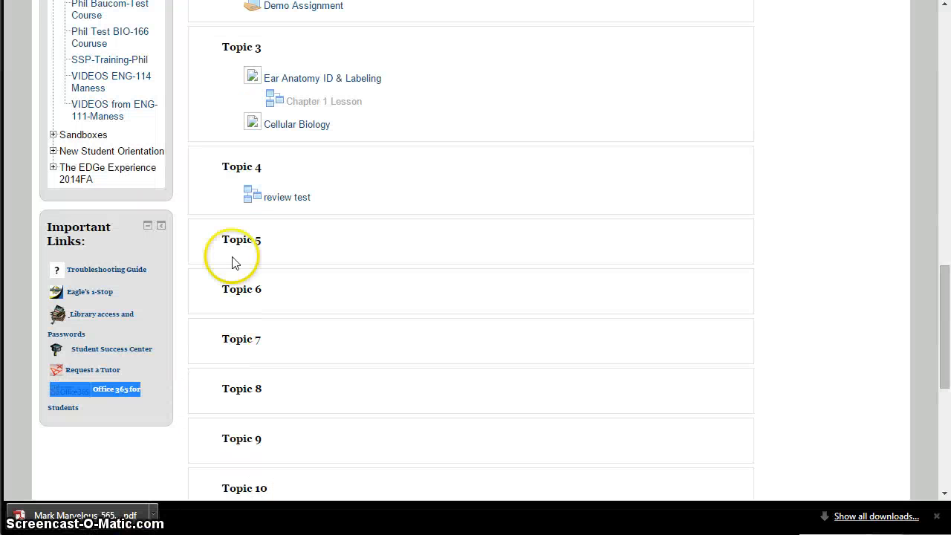
pyautogui.scroll(15, 240, 229)
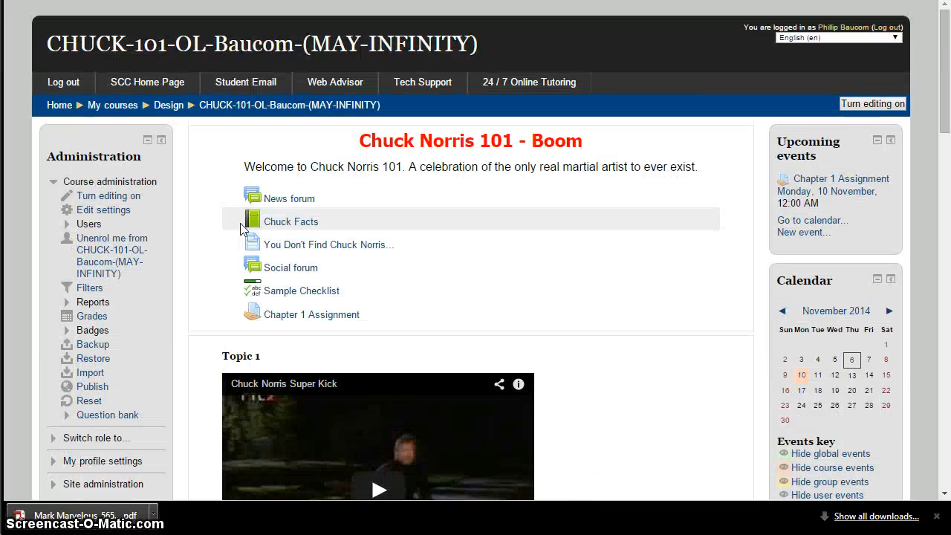